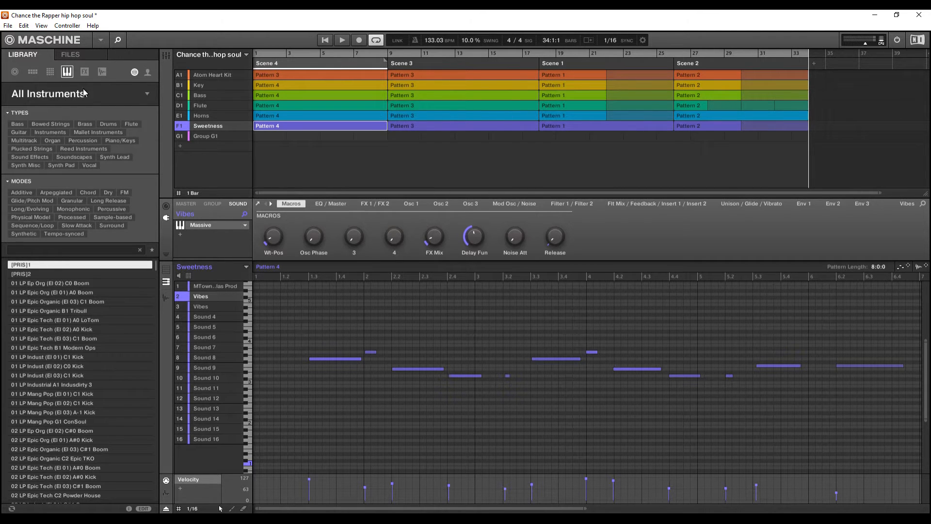
click(4, 27)
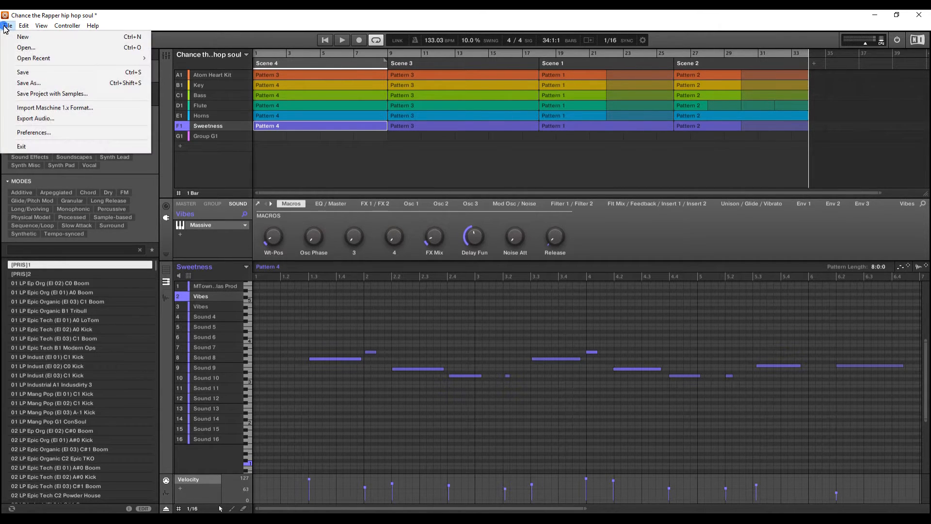
mouse_move(67, 26)
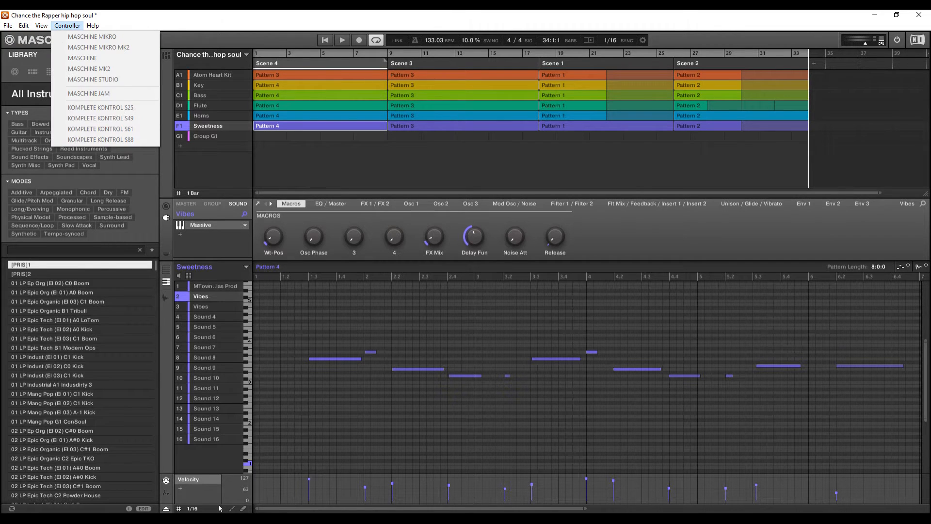
click(270, 51)
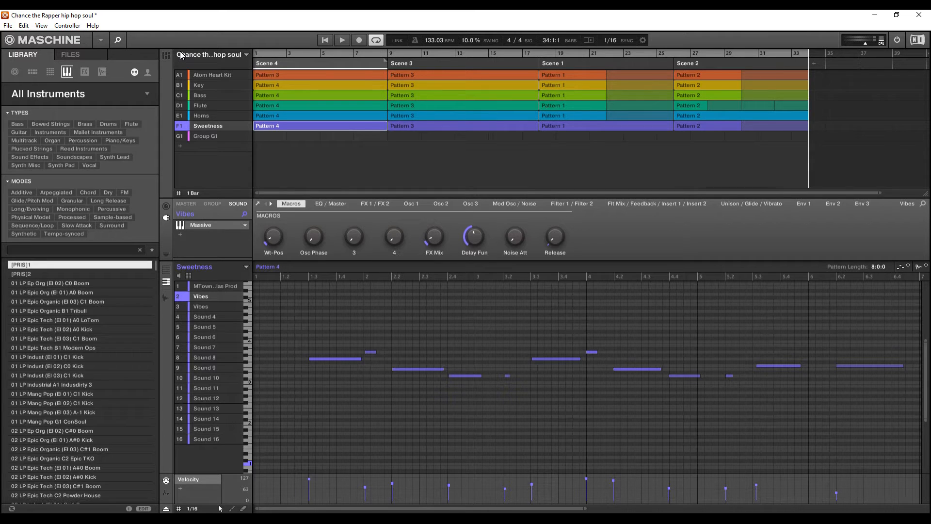
- Start an audio export of the project with the Loop range and Sound Outputs as the source
click(9, 27)
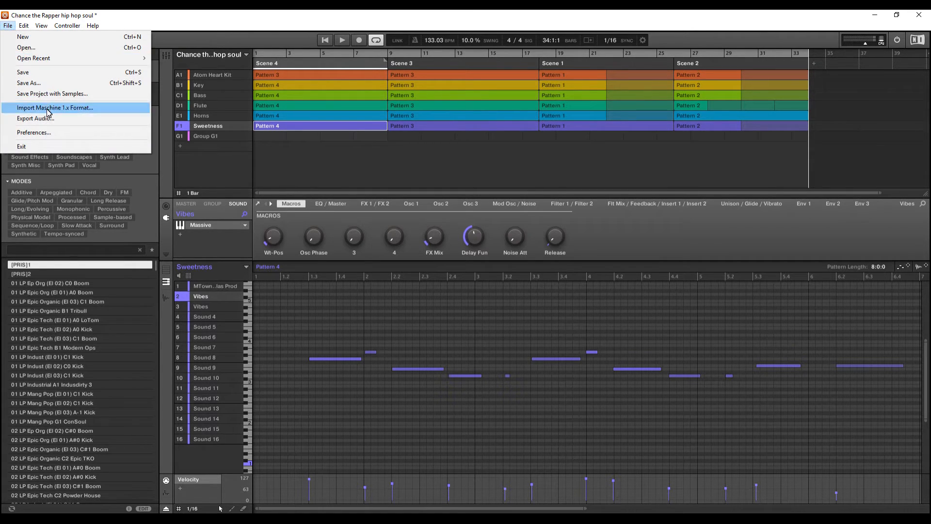
click(49, 119)
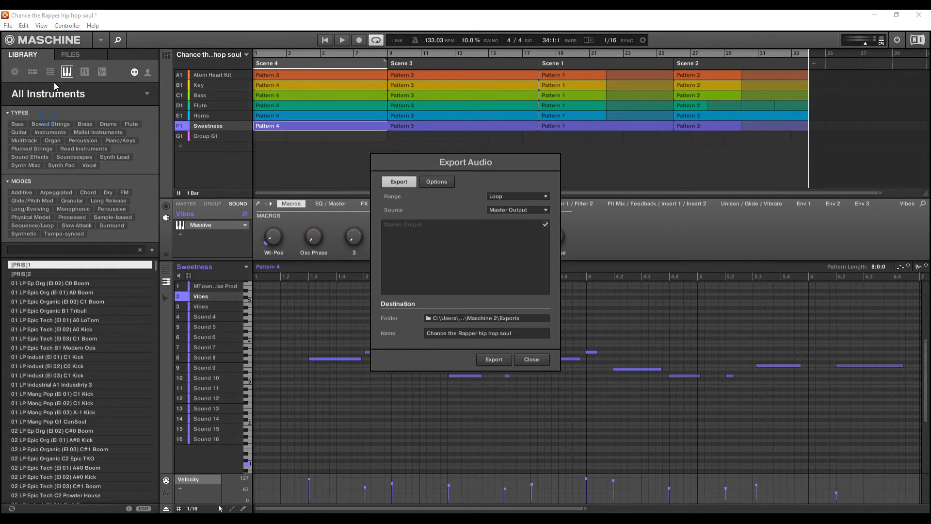
click(520, 197)
click(520, 221)
click(541, 212)
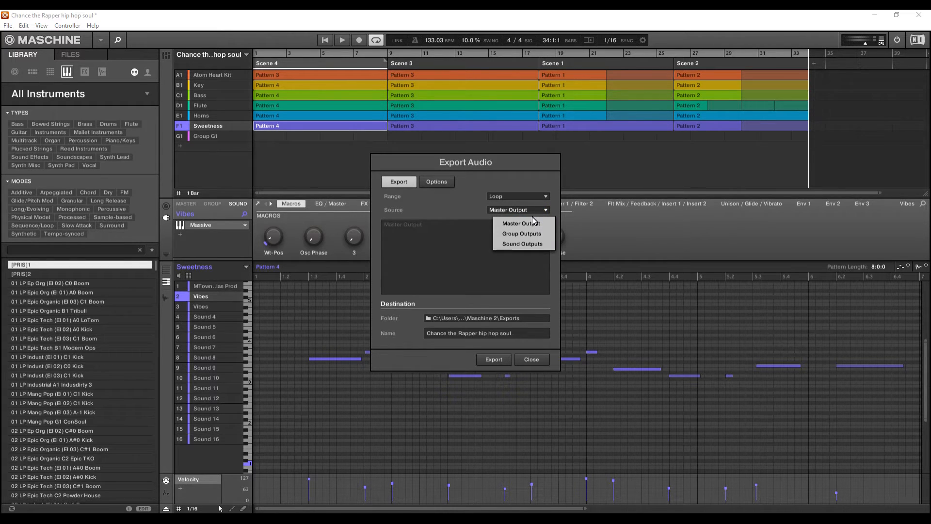
click(531, 245)
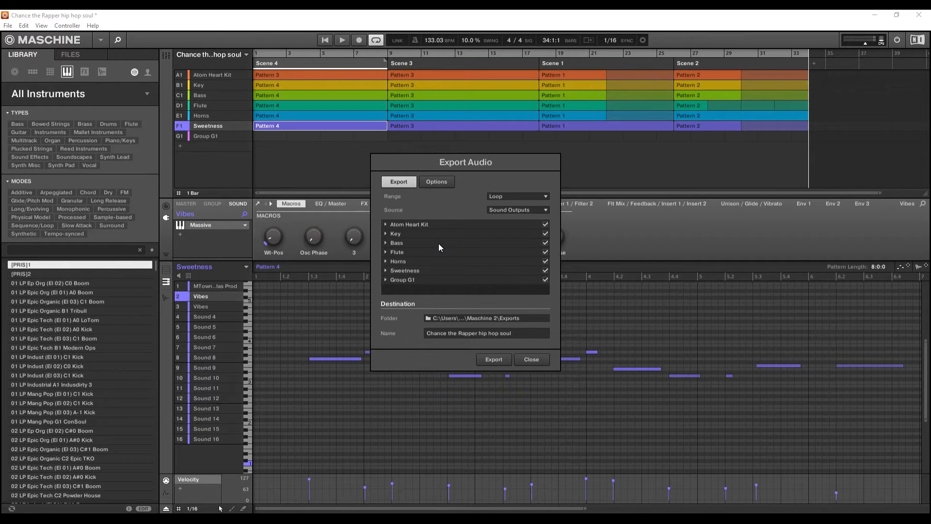
- Examine the individual sounds inside the Atom Heart Kit, Key, Bass, Flute and Horns groups of the export list
click(386, 225)
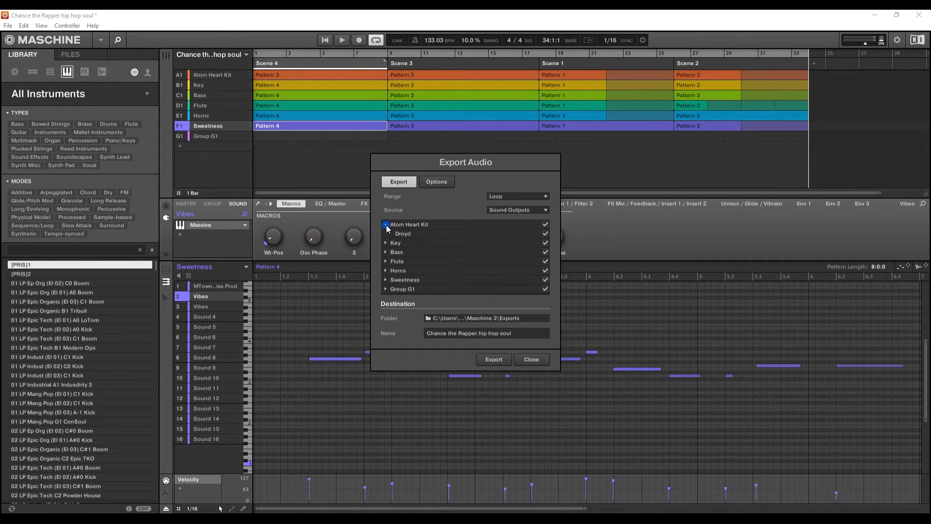
click(386, 225)
click(386, 233)
click(386, 234)
click(386, 243)
click(386, 242)
click(386, 251)
click(386, 252)
click(386, 261)
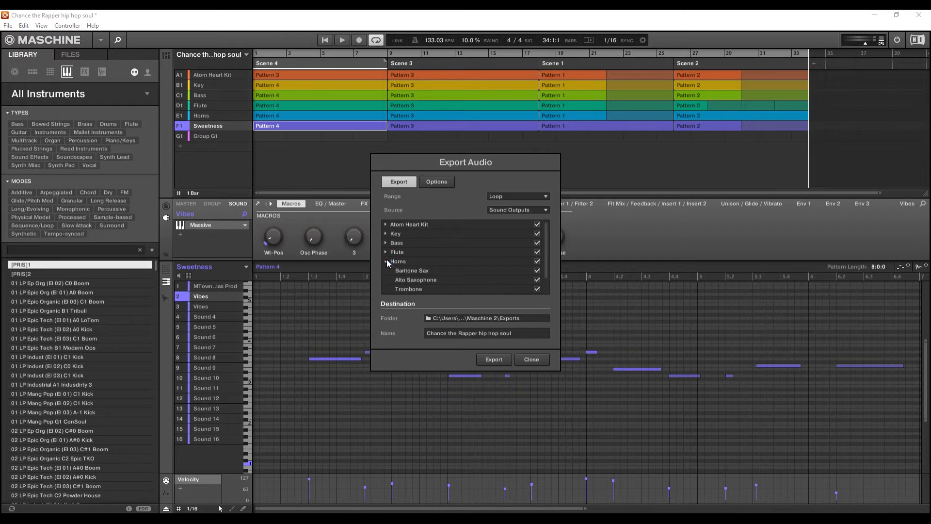
scroll(393, 262, down, 1)
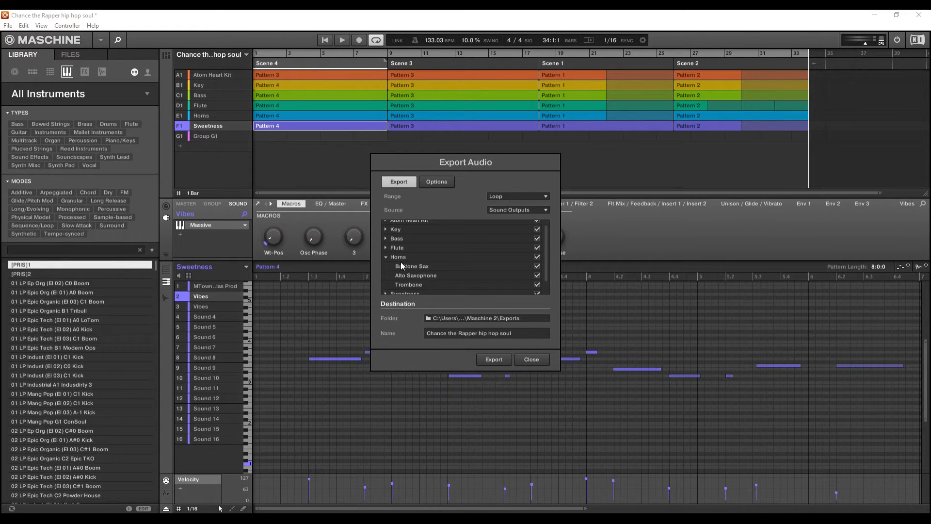
click(386, 256)
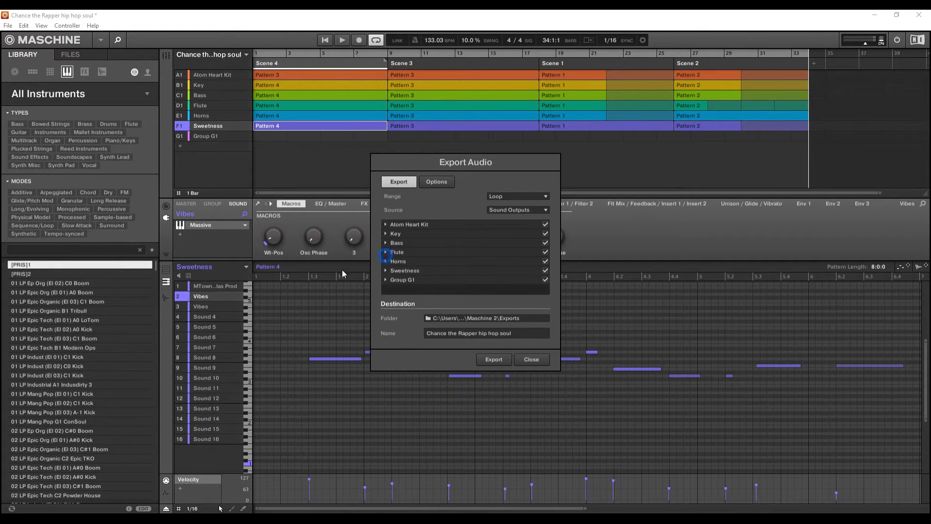
- Check the sounds in Group G1 and exclude that group from the export
click(388, 279)
scroll(386, 280, down, 1)
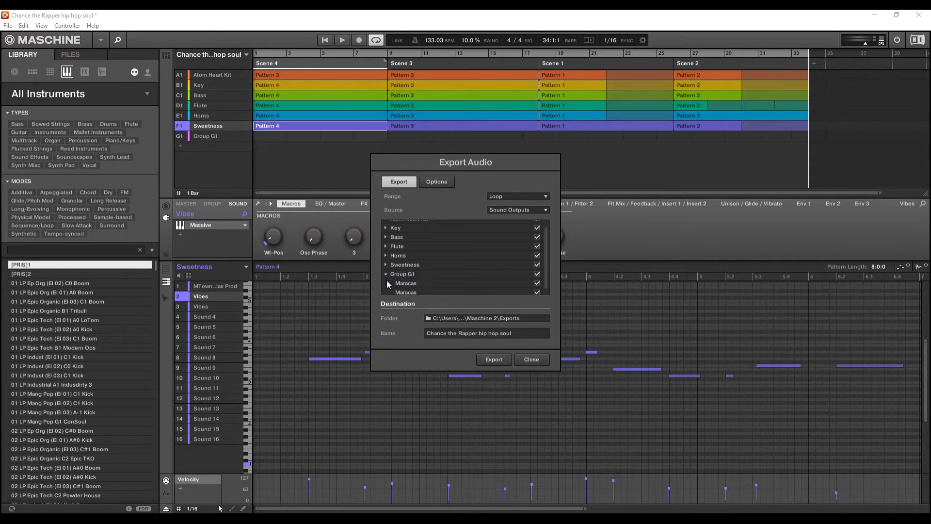
click(386, 271)
click(545, 280)
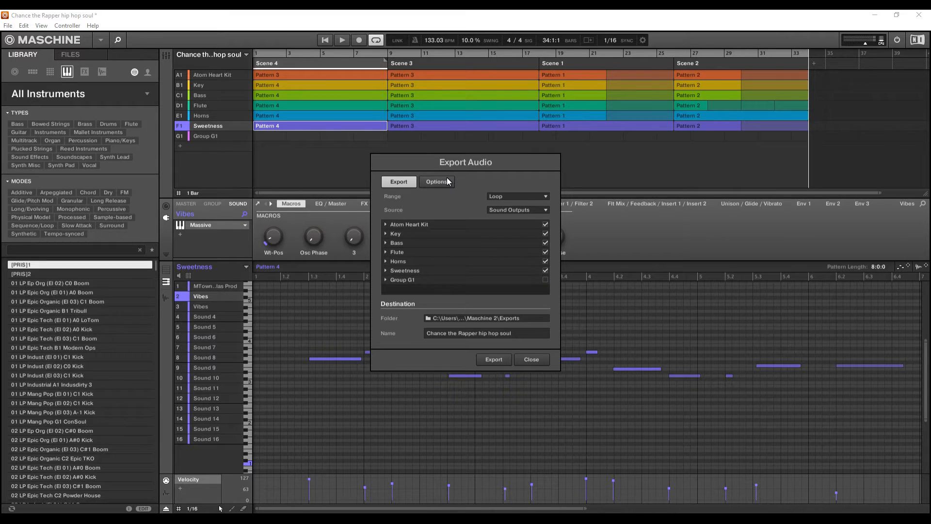
- Enable Split By Scene for the export, export the audio files and close the export settings
click(429, 183)
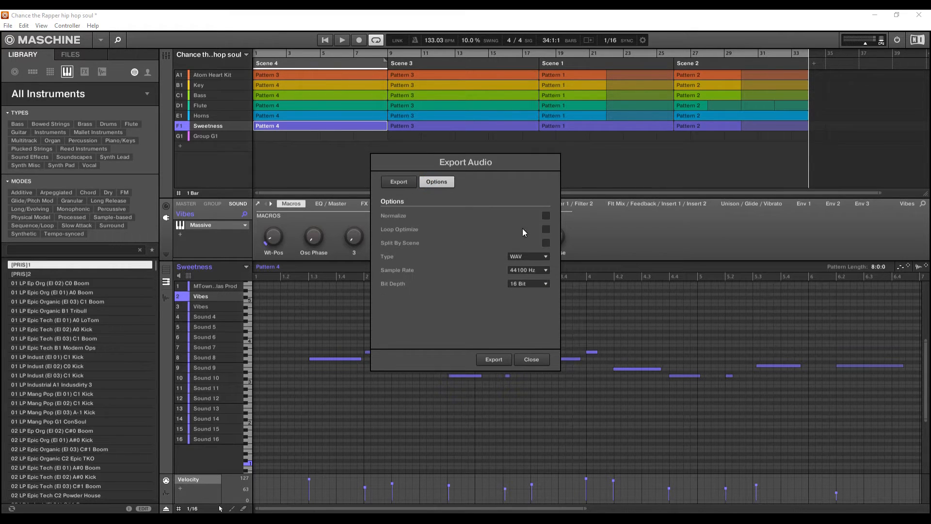
click(547, 243)
click(493, 359)
click(548, 360)
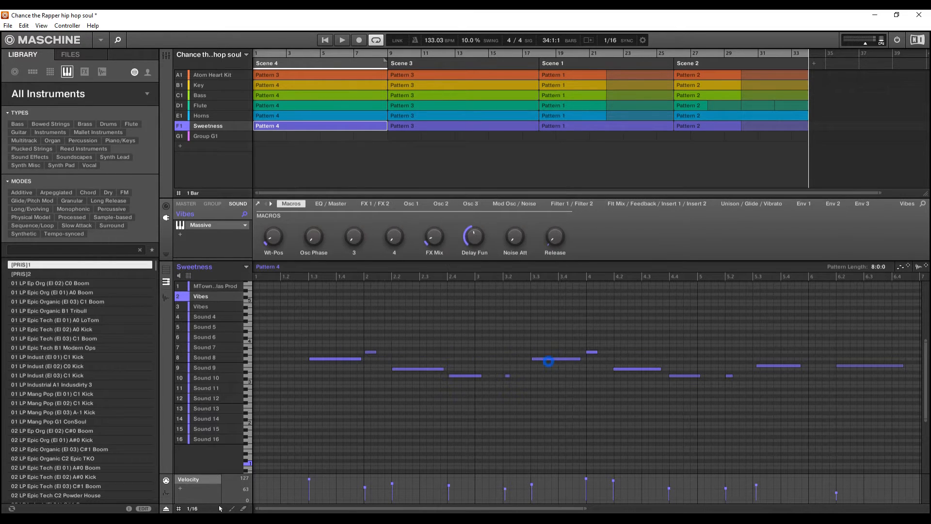
- Close Maschine, discarding the project changes, and switch to the Reason document
click(919, 15)
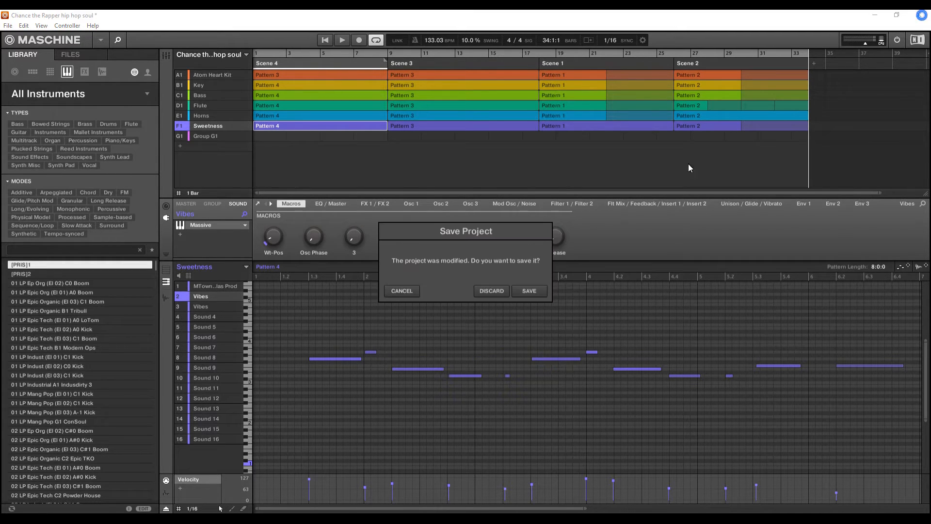
click(492, 291)
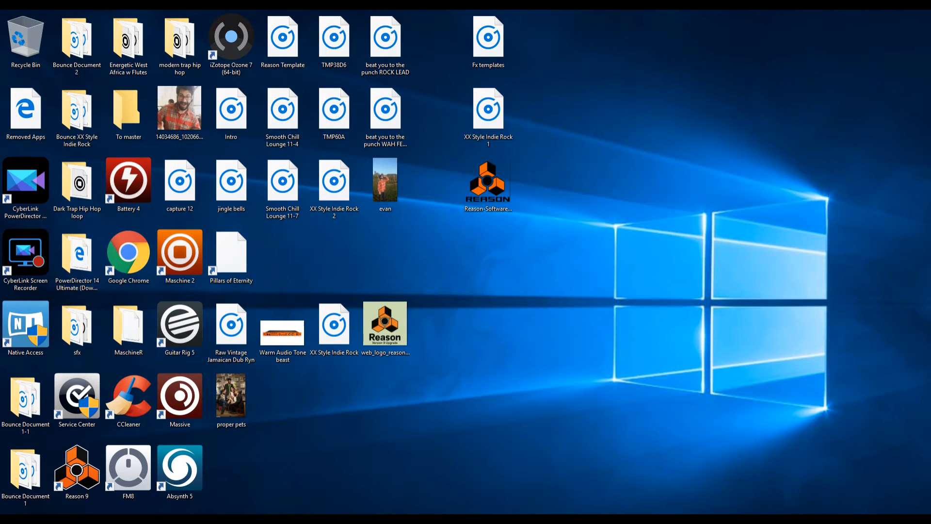
click(435, 303)
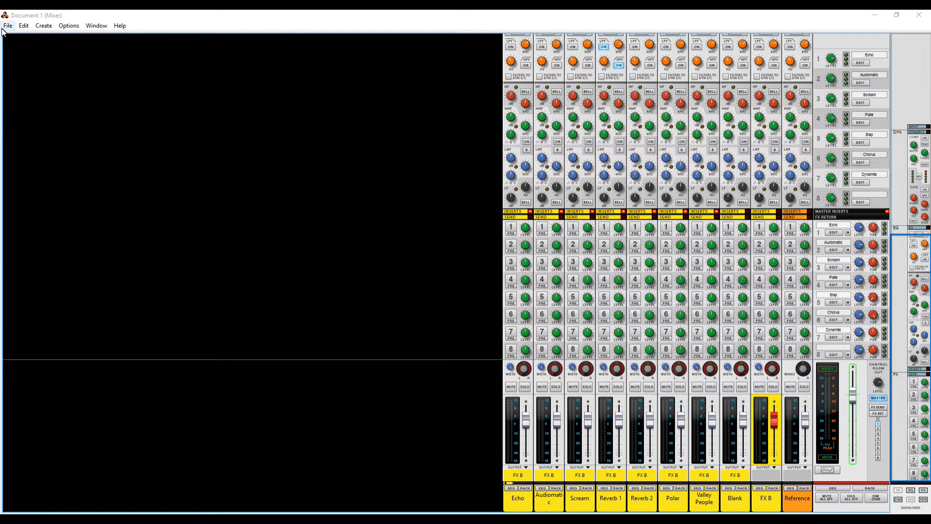
- Start an audio file import and browse to Documents > Native Instruments > Maschine 2 > Exports > Chance the Rapper hip hop soul
click(7, 26)
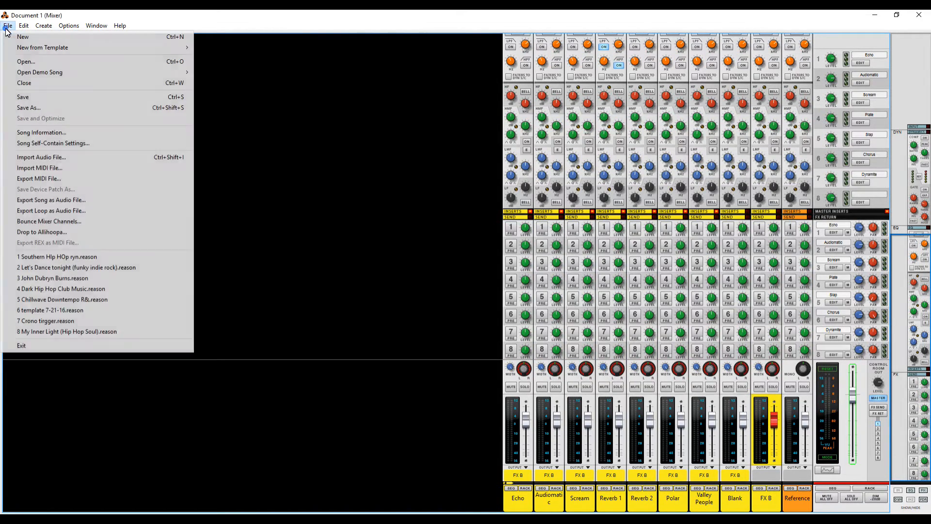
click(92, 156)
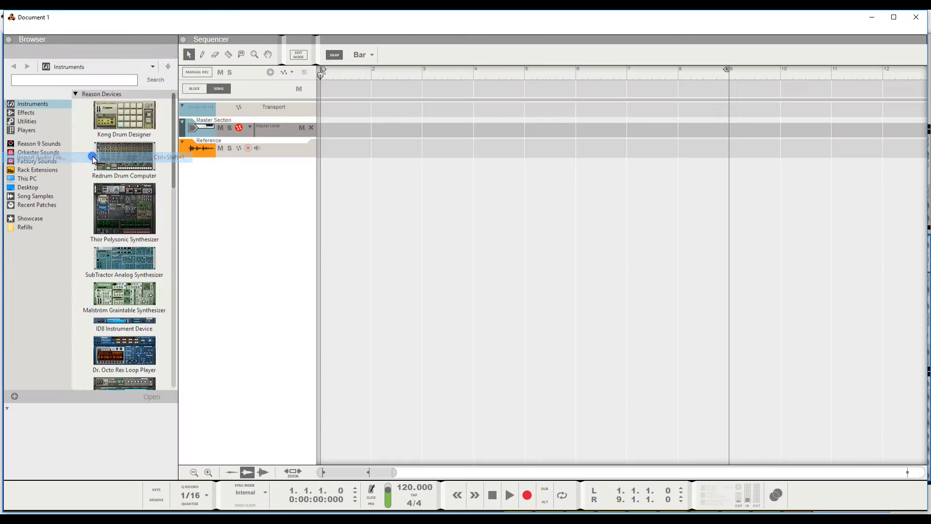
click(30, 180)
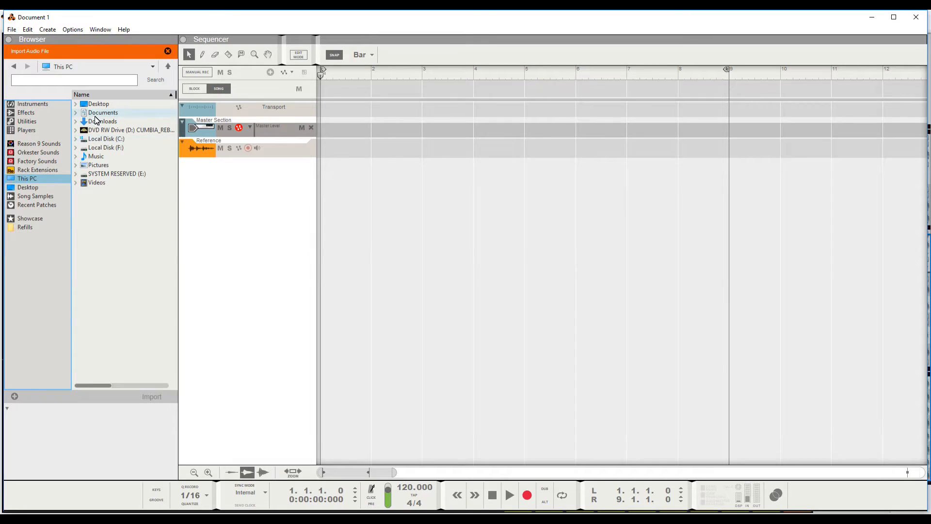
double_click(96, 114)
double_click(115, 208)
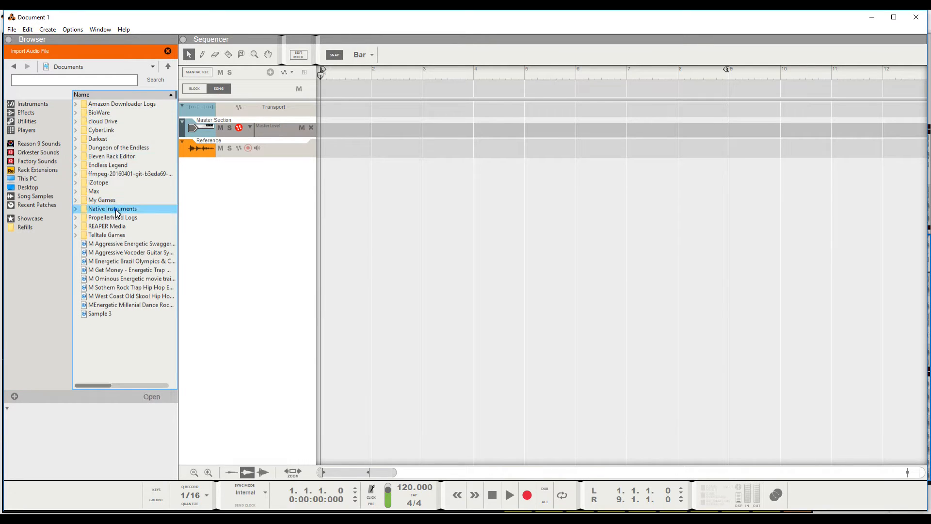
double_click(110, 138)
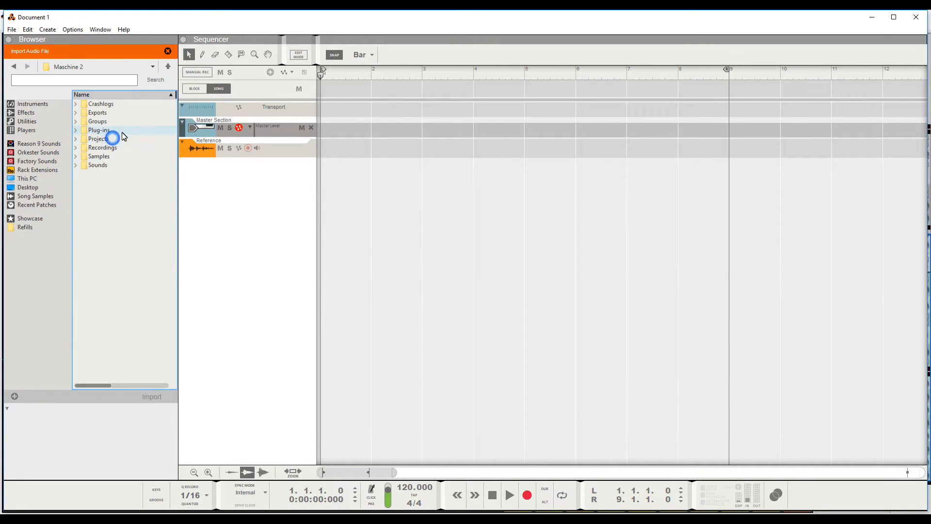
double_click(106, 114)
double_click(110, 104)
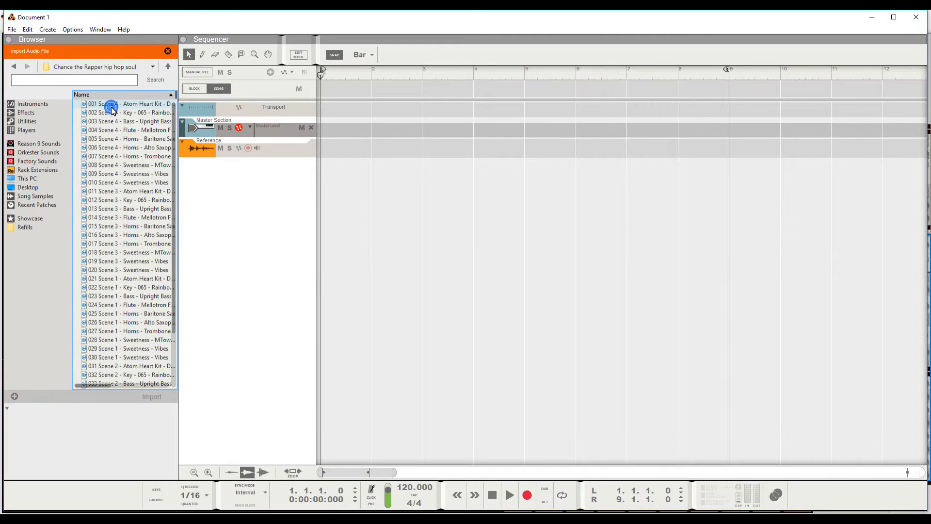
- Import the Scene 4 audio files 001 through 010 into the sequencer as separate tracks
click(112, 106)
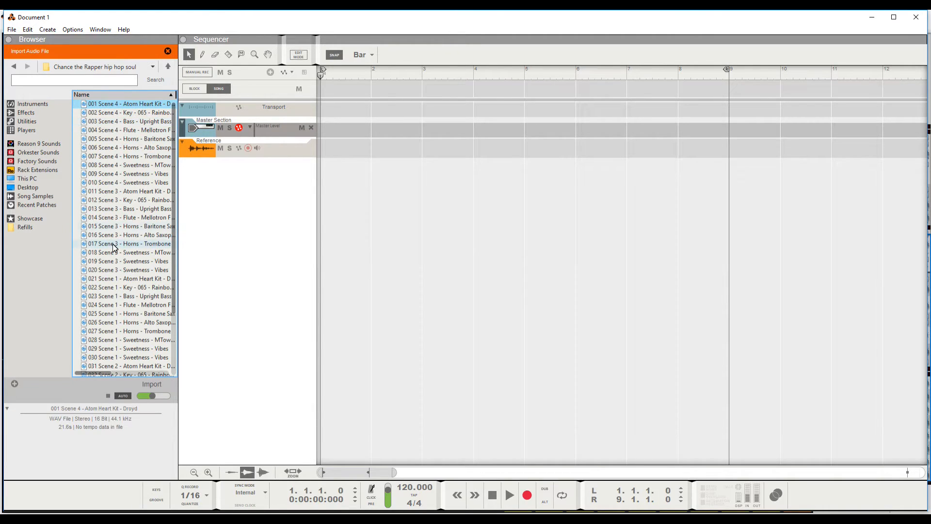
scroll(125, 291, down, 1)
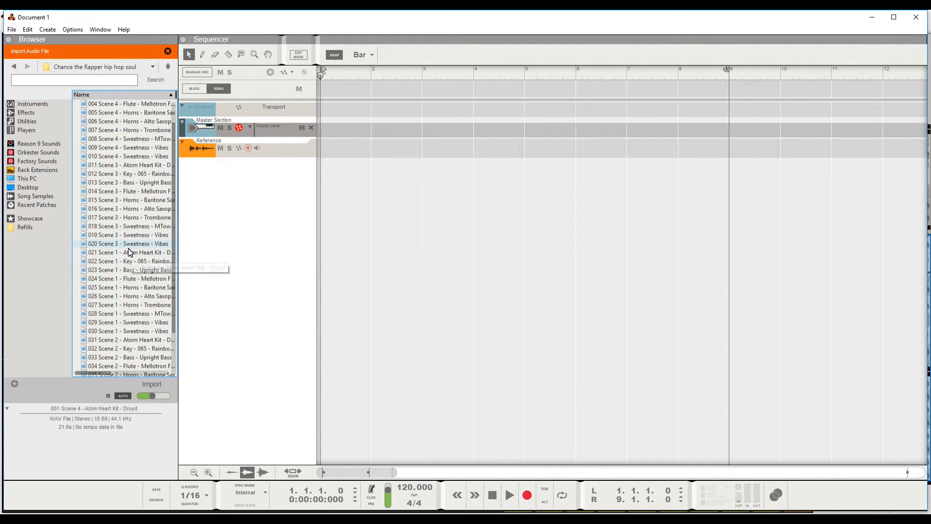
scroll(130, 251, up, 1)
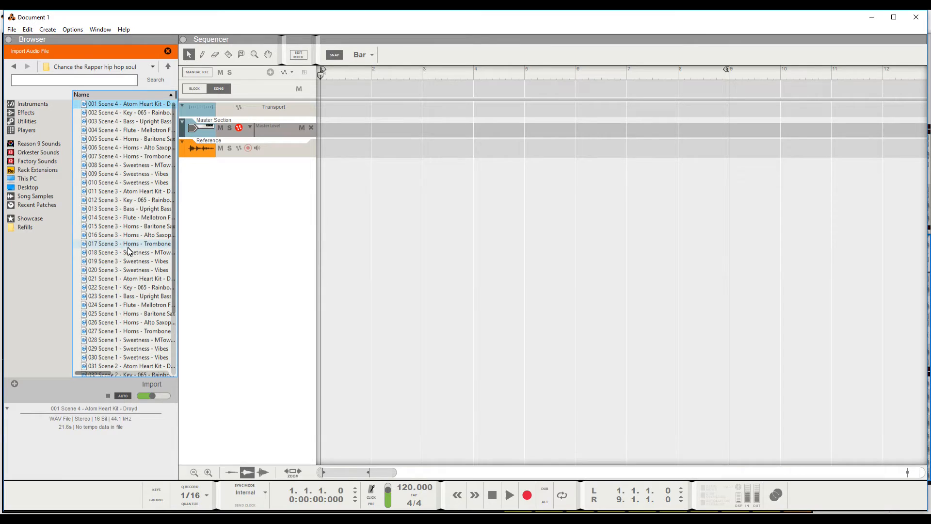
shift+click(145, 183)
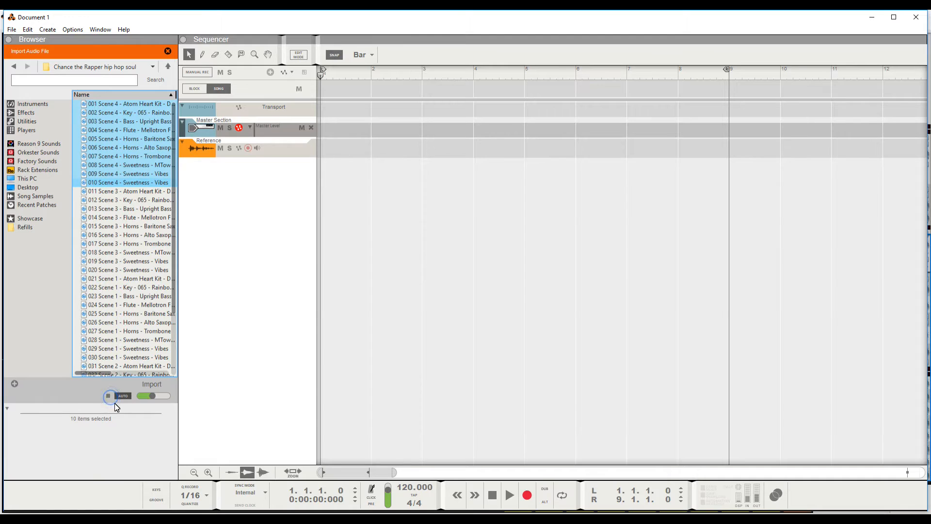
click(152, 384)
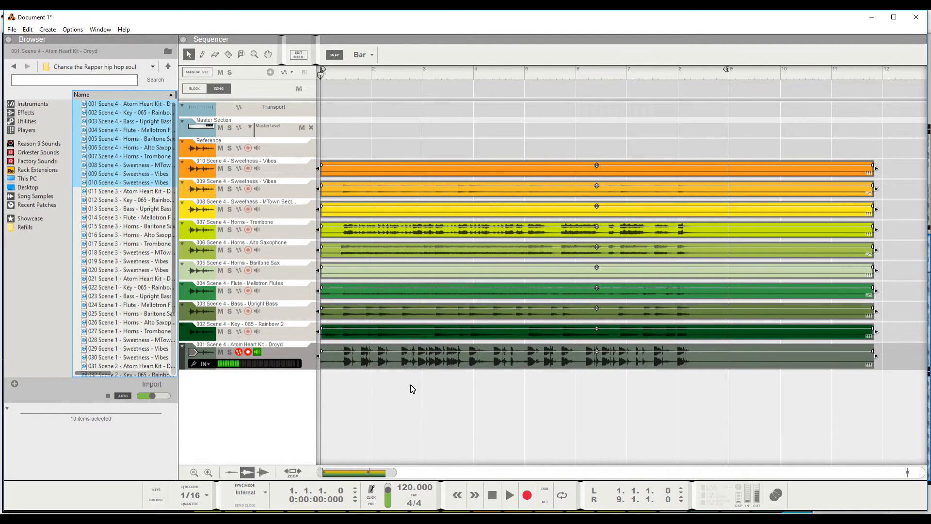
click(119, 399)
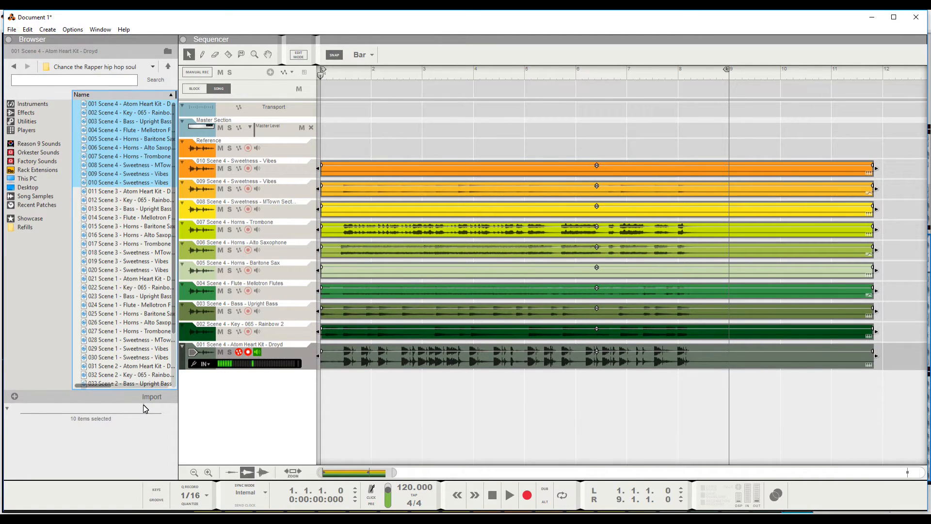
- Turn off monitoring on the Atom Heart Kit track and disable stretch for all imported Scene 4 clips
click(258, 352)
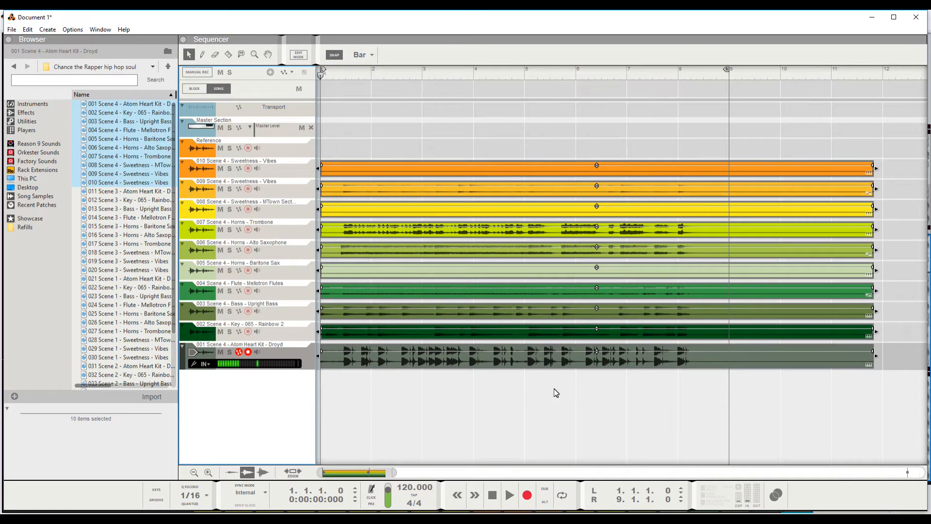
drag(474, 142, 560, 358)
right_click(560, 359)
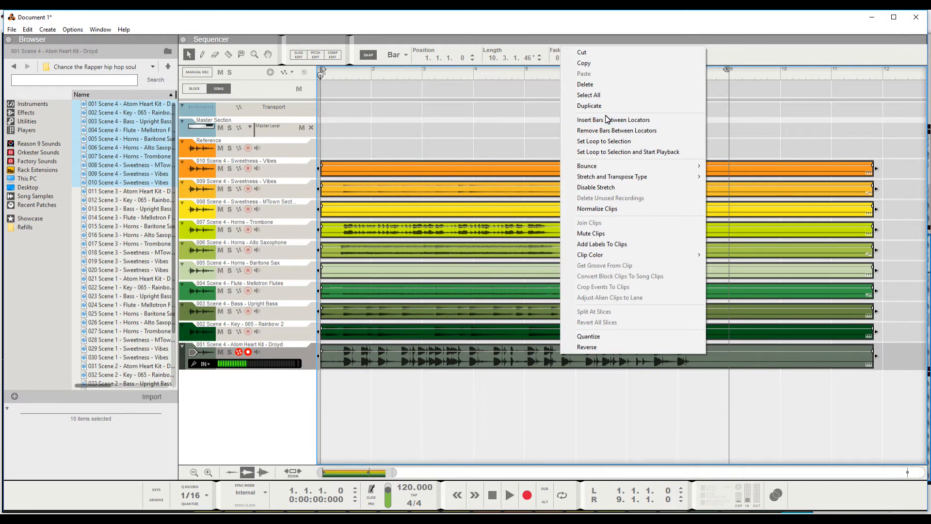
click(602, 187)
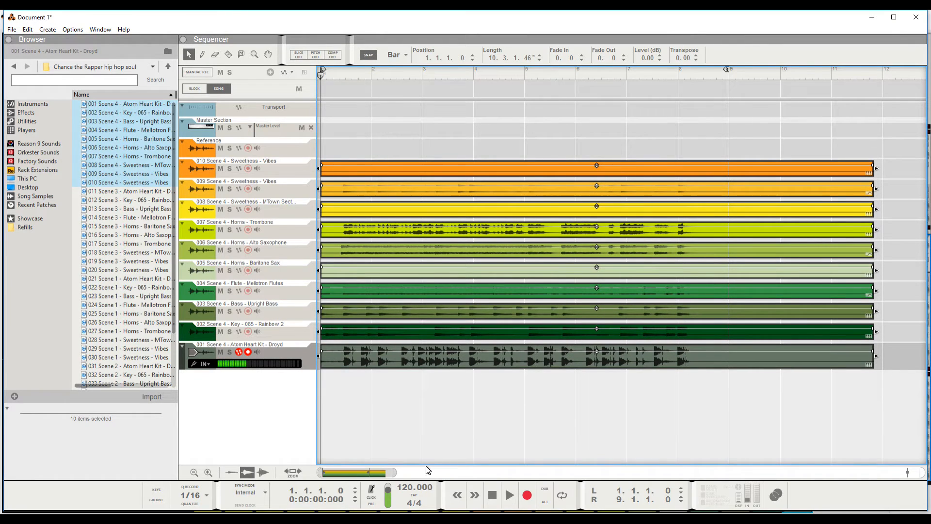
- Set the song tempo to 94 BPM and start playback of the imported clips
drag(405, 492, 407, 507)
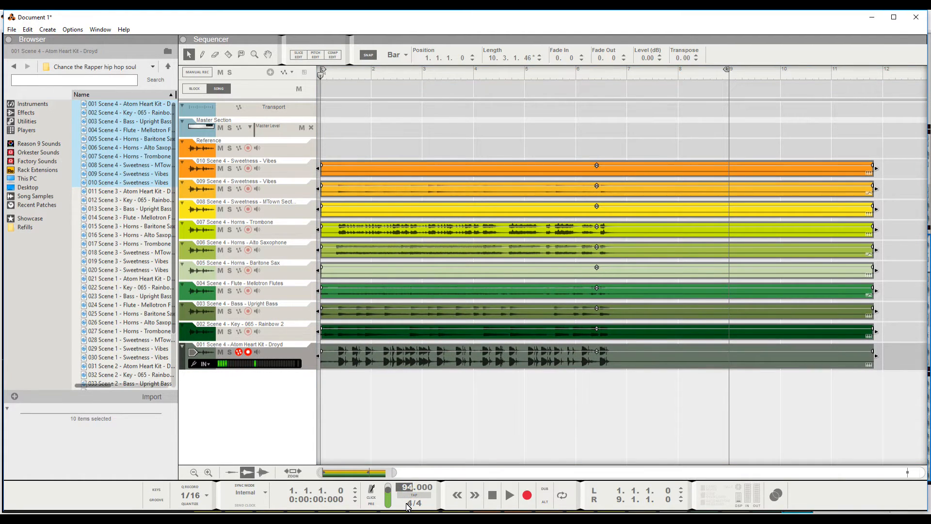
key(space)
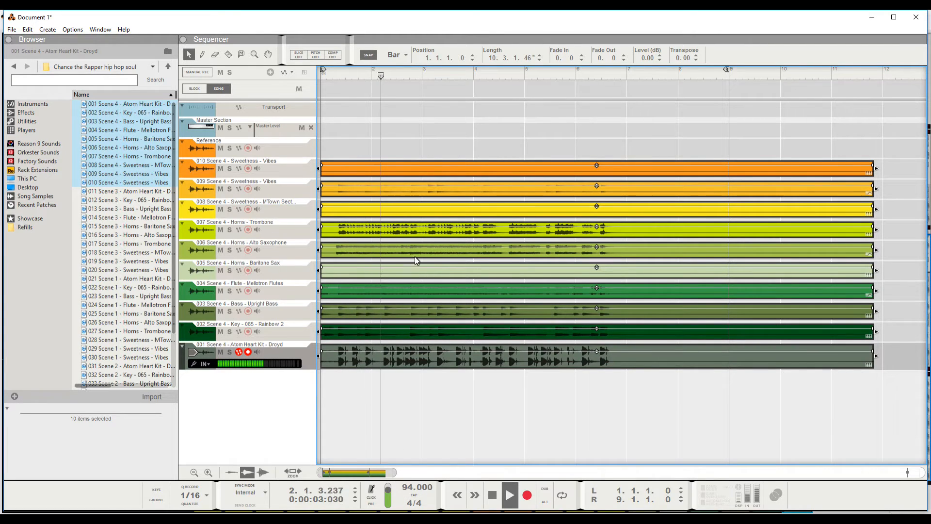
- Stop playback, check the tempo in the Maschine project, and close it without saving its changes
key(space)
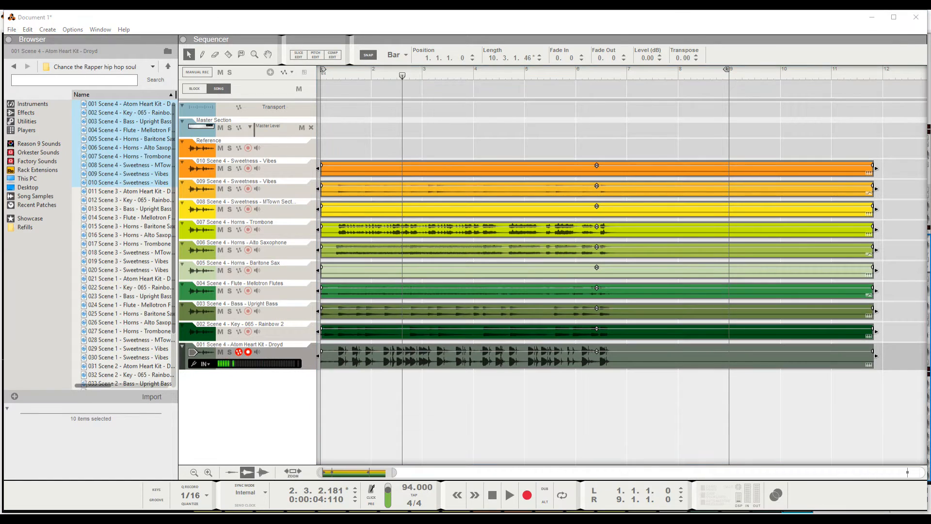
drag(89, 386, 51, 383)
click(461, 420)
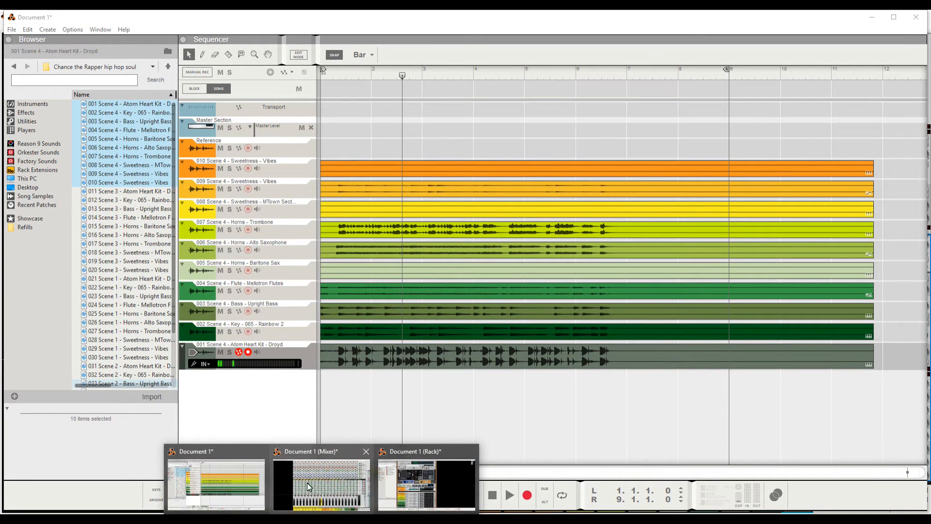
click(596, 404)
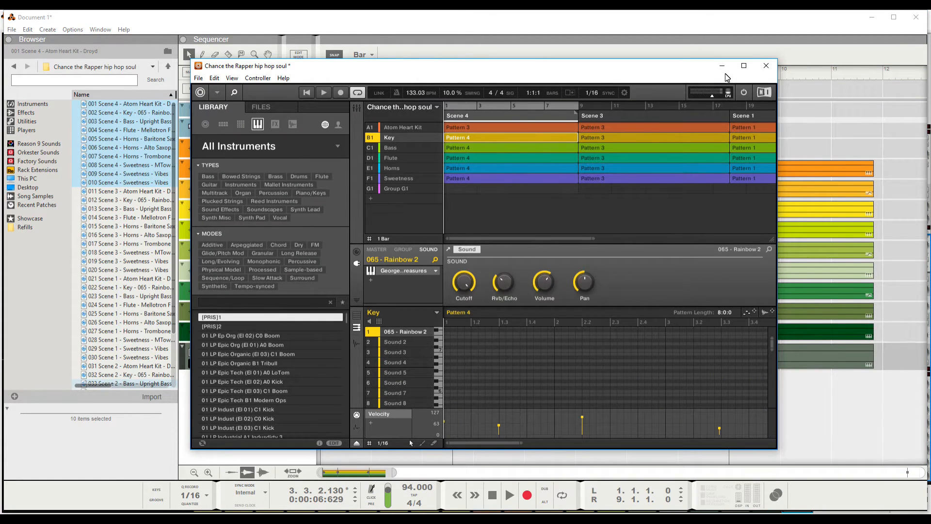
click(763, 71)
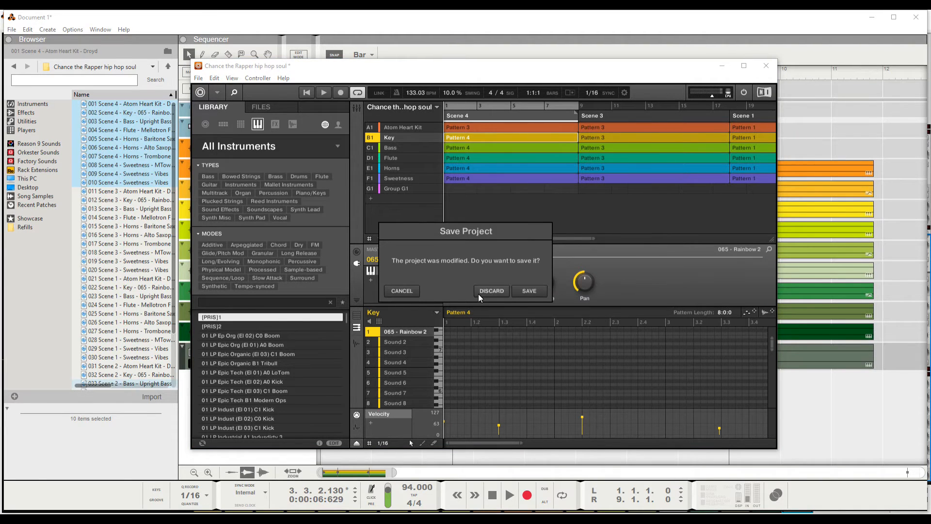
click(490, 291)
- Set the Reason song tempo to 133.003 BPM and briefly play the imported Scene 4 clips
scroll(414, 493, up, 20)
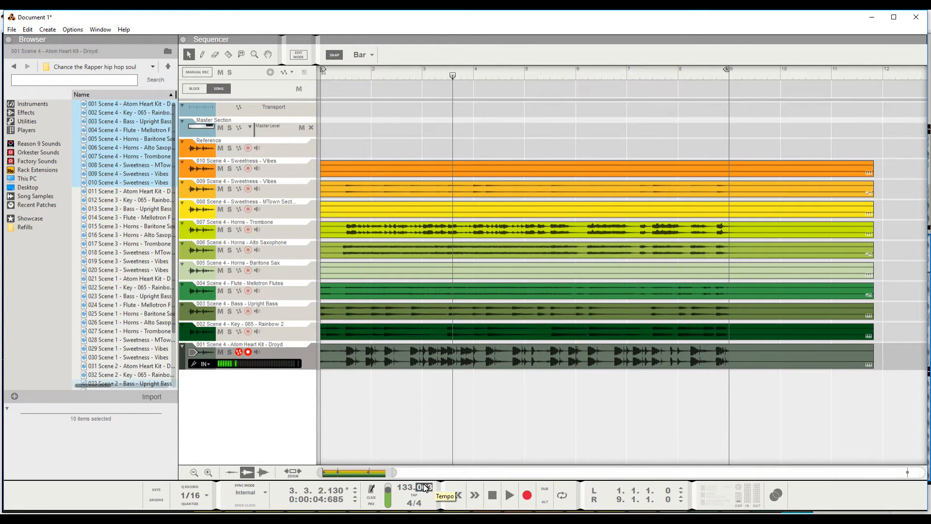
key(space)
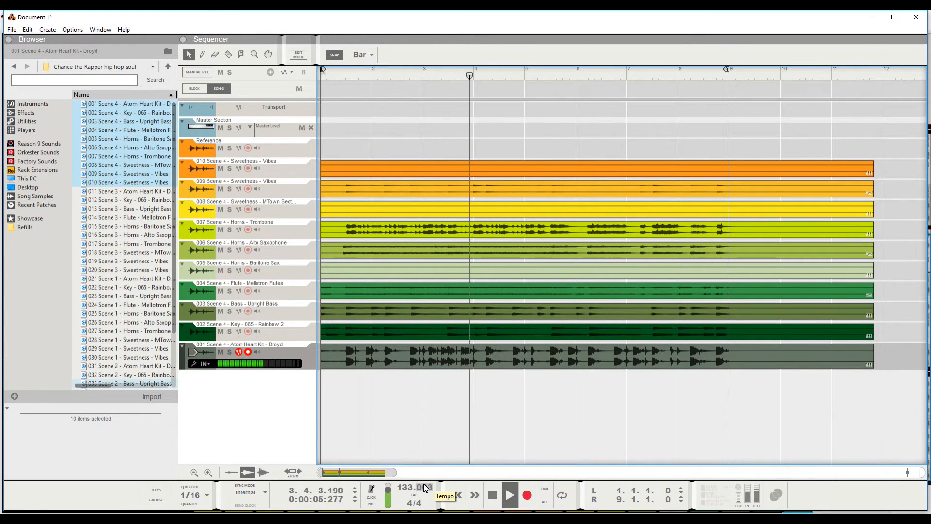
key(space)
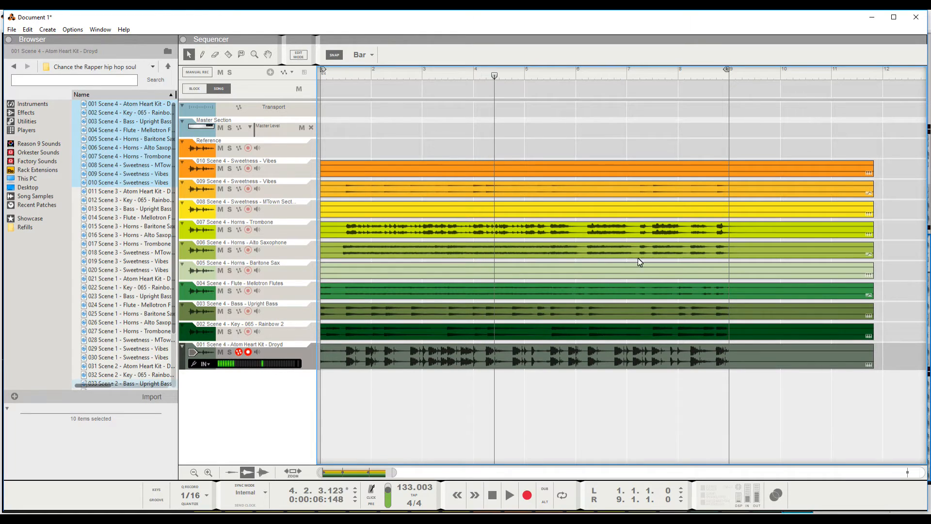
- Try enabling stretch on all ten Scene 4 clips, and disable it on them again
click(818, 216)
scroll(880, 199, down, 2)
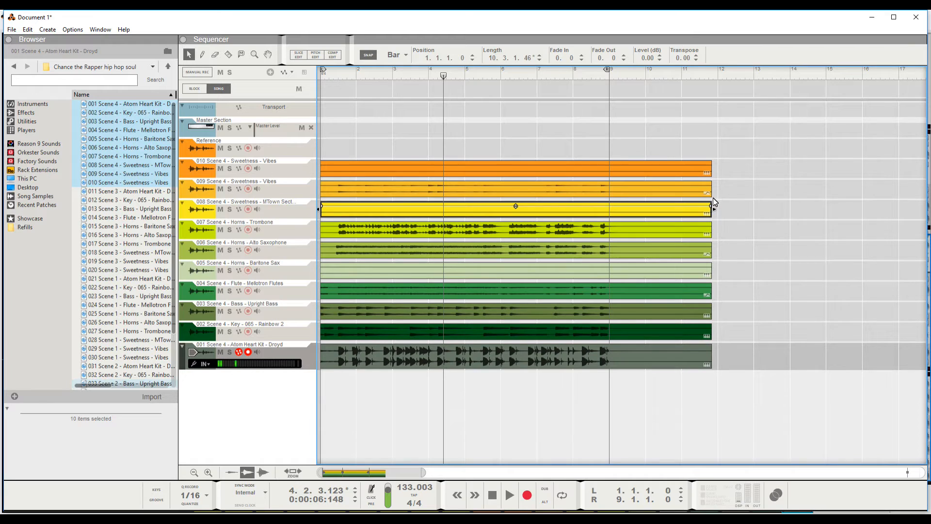
drag(441, 128, 646, 358)
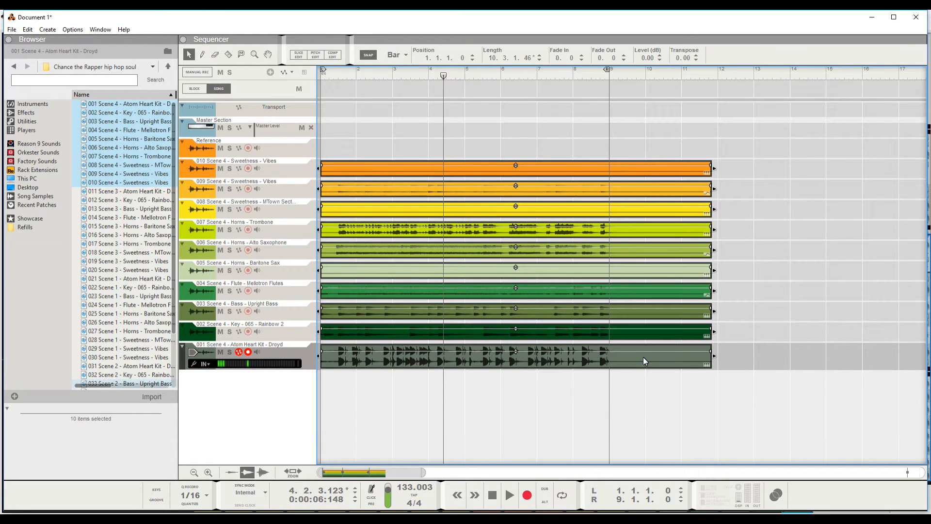
right_click(643, 361)
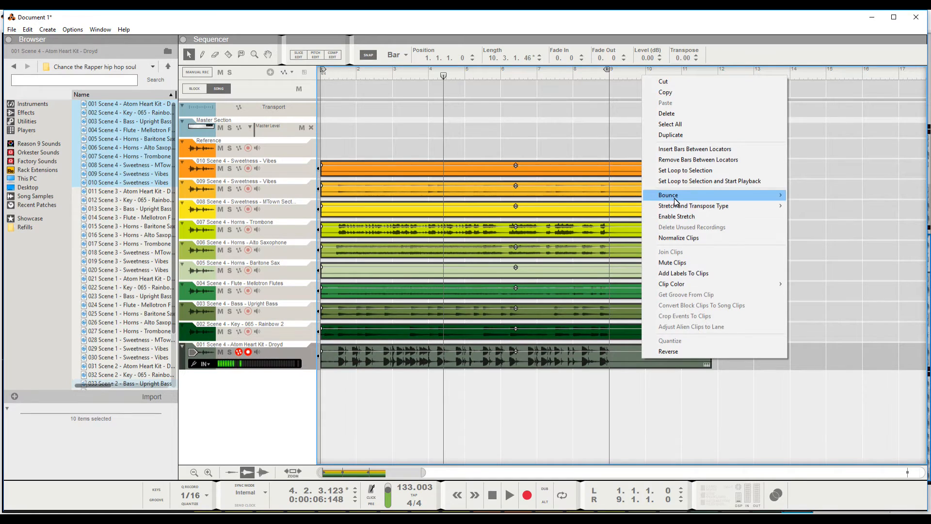
click(671, 217)
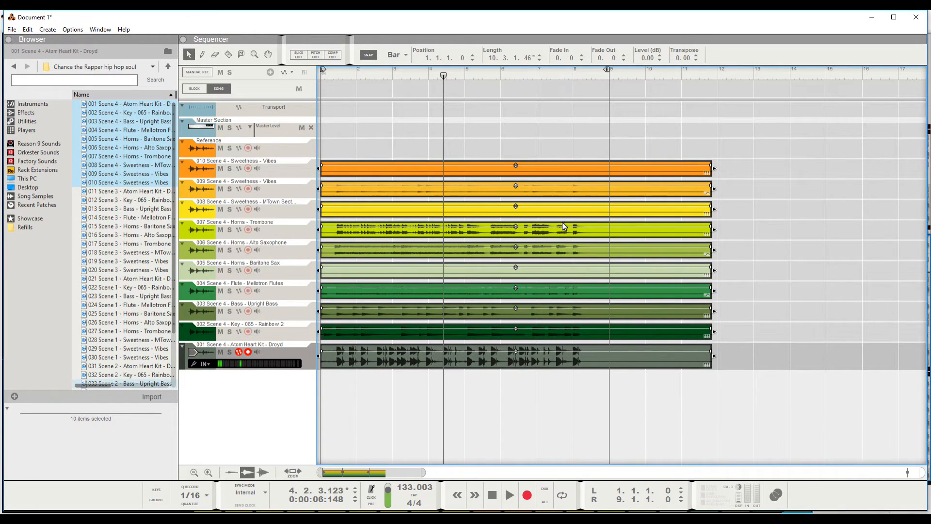
right_click(603, 205)
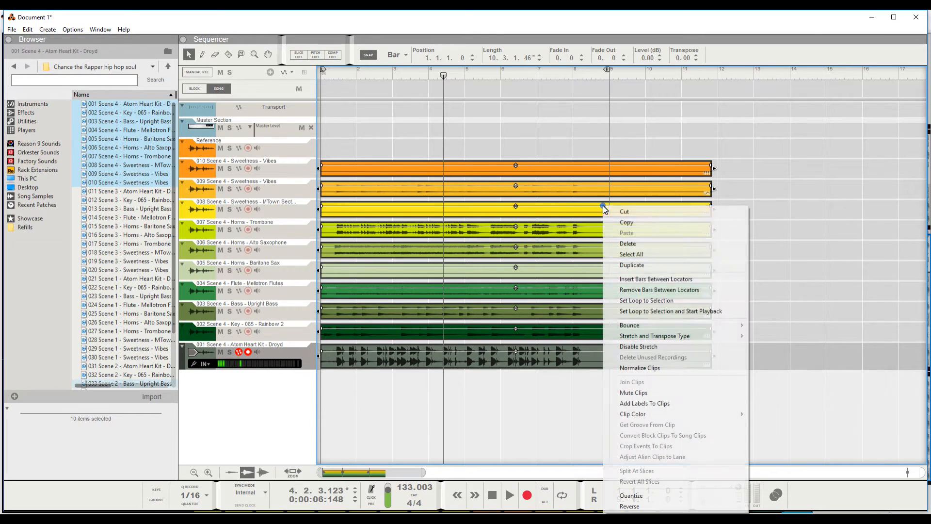
click(633, 347)
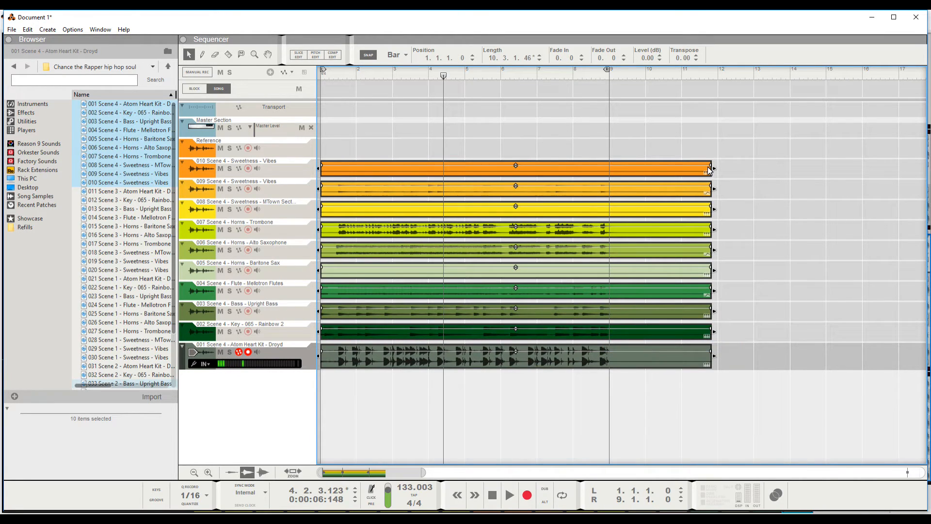
- Trim all ten Scene 4 clips to 8 bars and audition them from the song start with looping enabled
drag(713, 167, 600, 178)
click(446, 76)
key(KP_0)
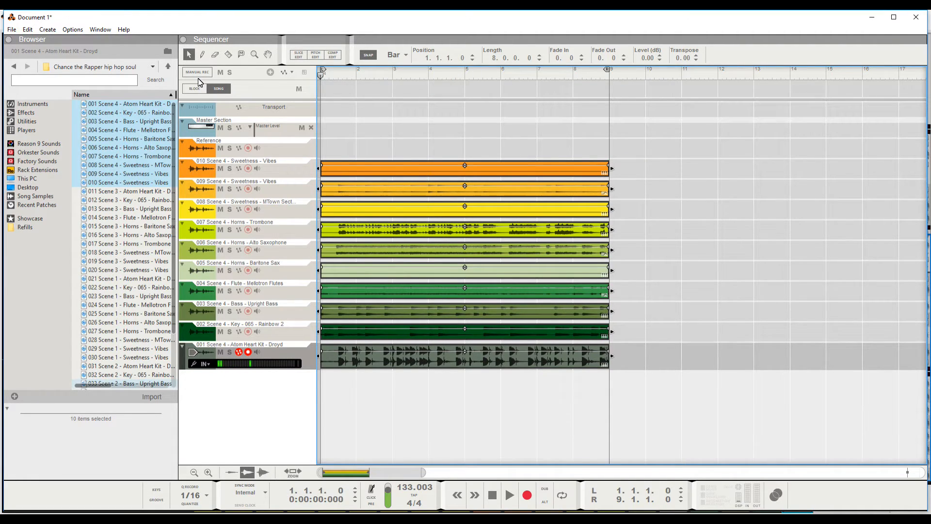
key(l)
key(space)
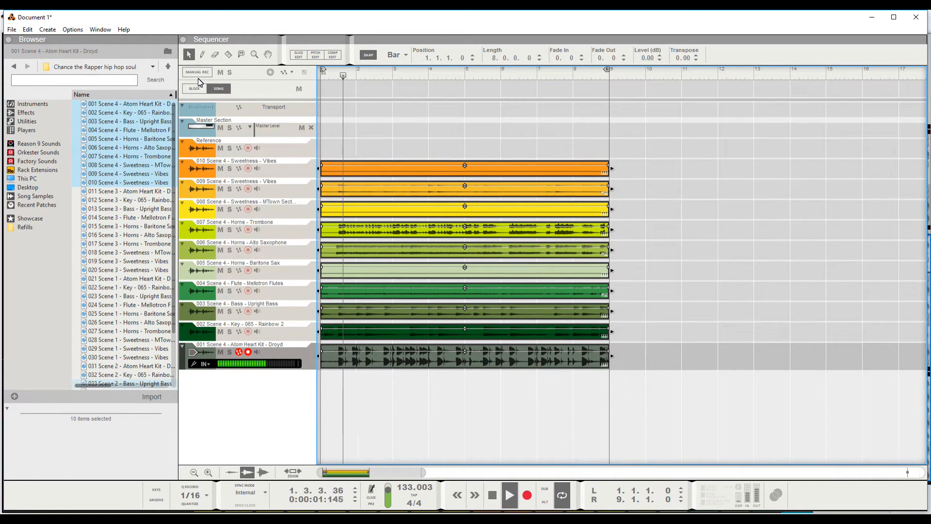
key(space)
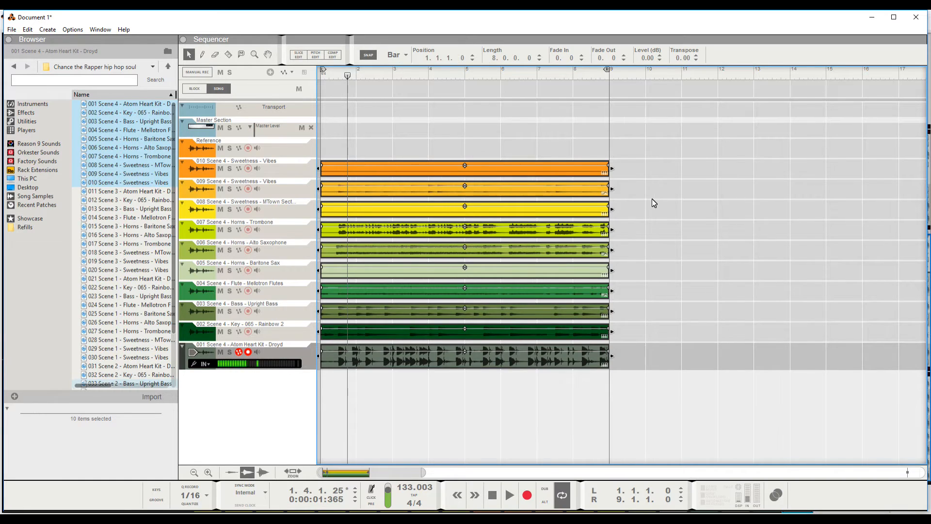
- Draw an 8-bar Intro block starting at bar 1, and duplicate all Scene 4 clips so the copies start at bar 9
scroll(652, 199, down, 2)
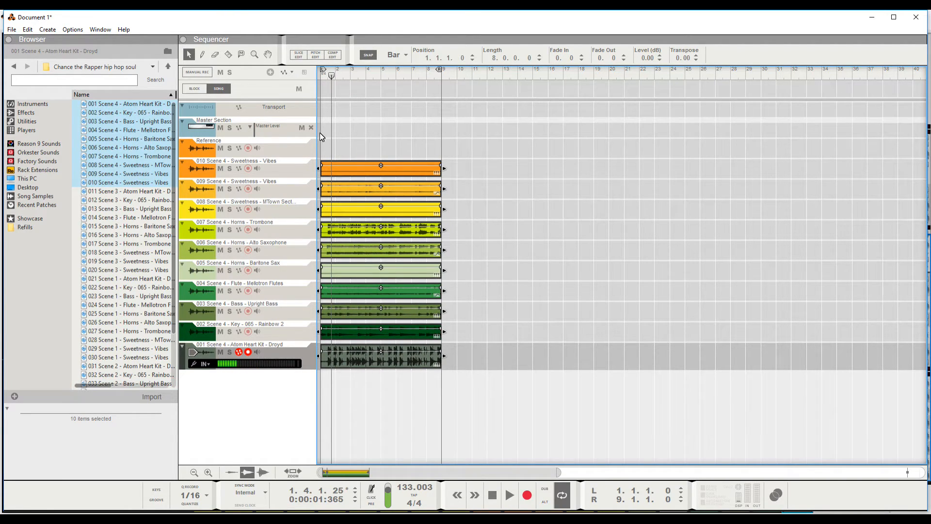
click(324, 109)
key(ctrl+a)
drag(331, 85, 438, 88)
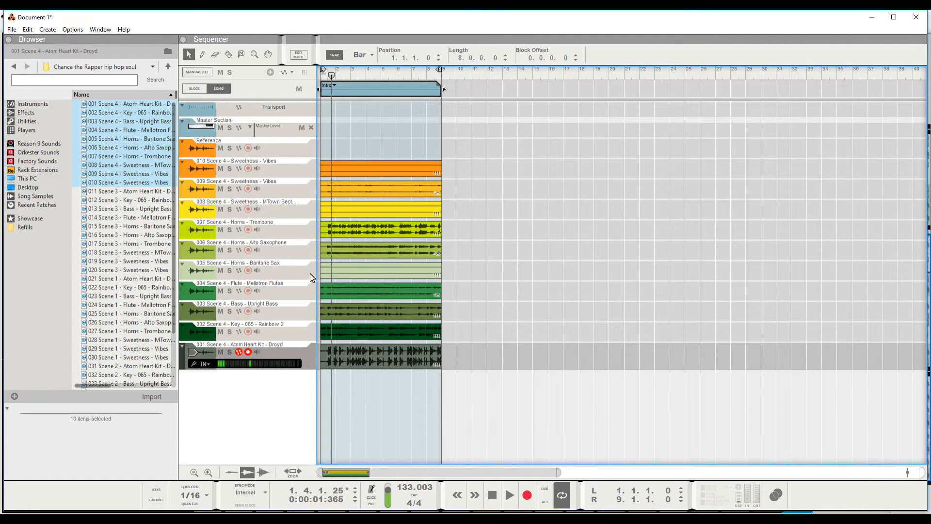
drag(391, 133, 423, 359)
key(ctrl+d)
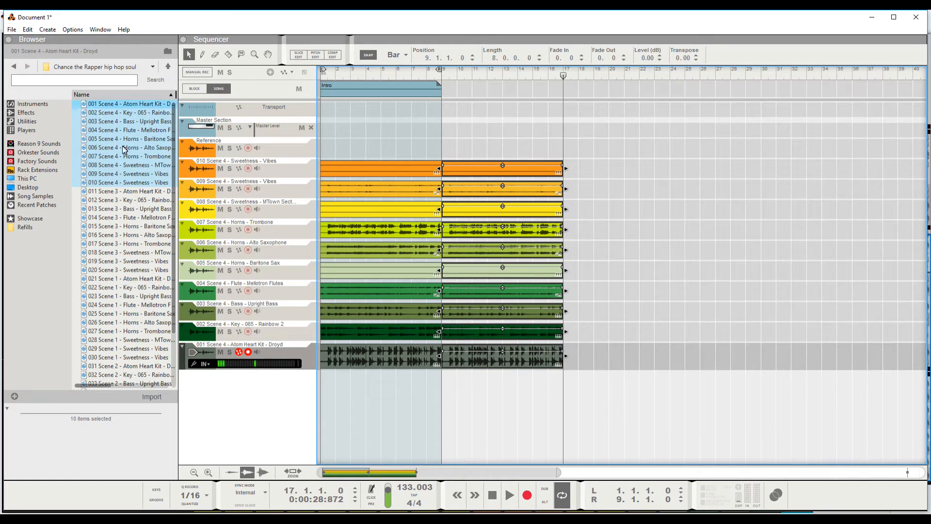
- Import the Scene 3 audio files 011 through 020 as separate tracks starting at bar 17
click(124, 191)
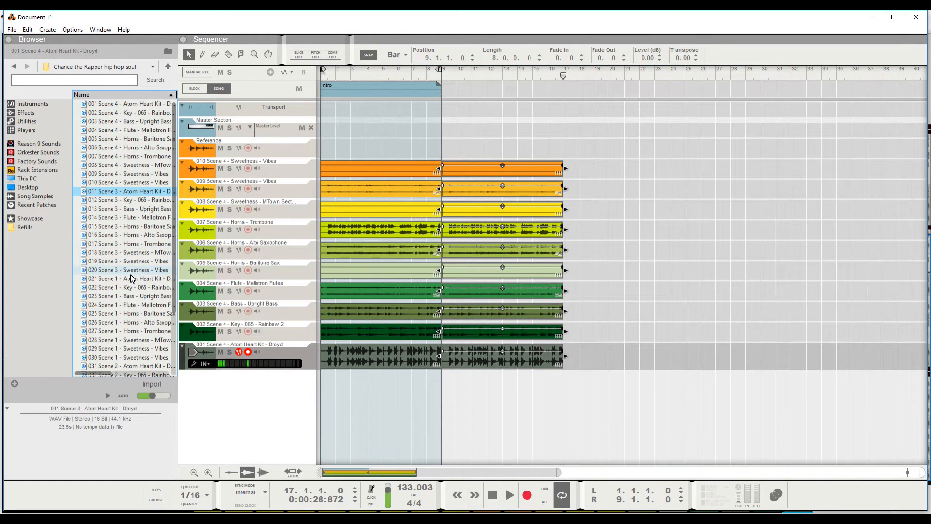
shift+click(131, 270)
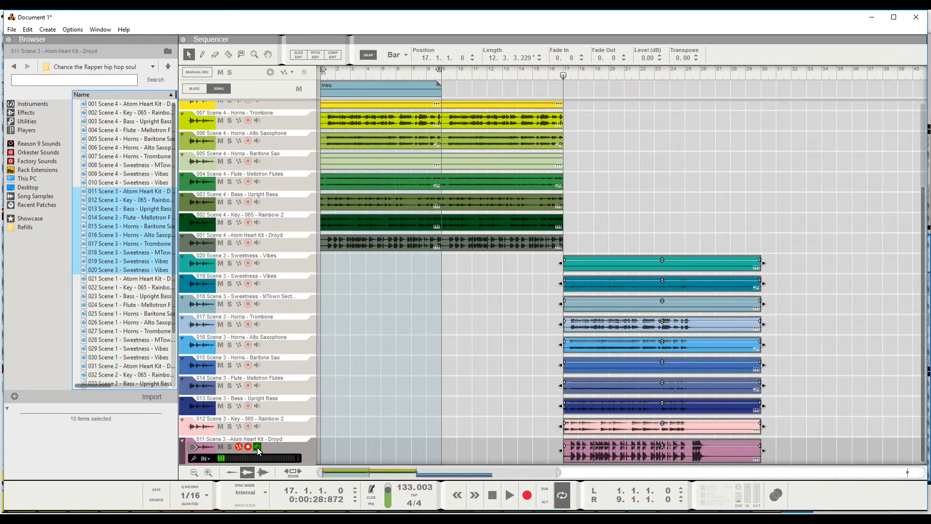
- Disable stretch for all imported Scene 3 clips and turn off monitoring on the Scene 3 Atom Heart Kit track
right_click(719, 265)
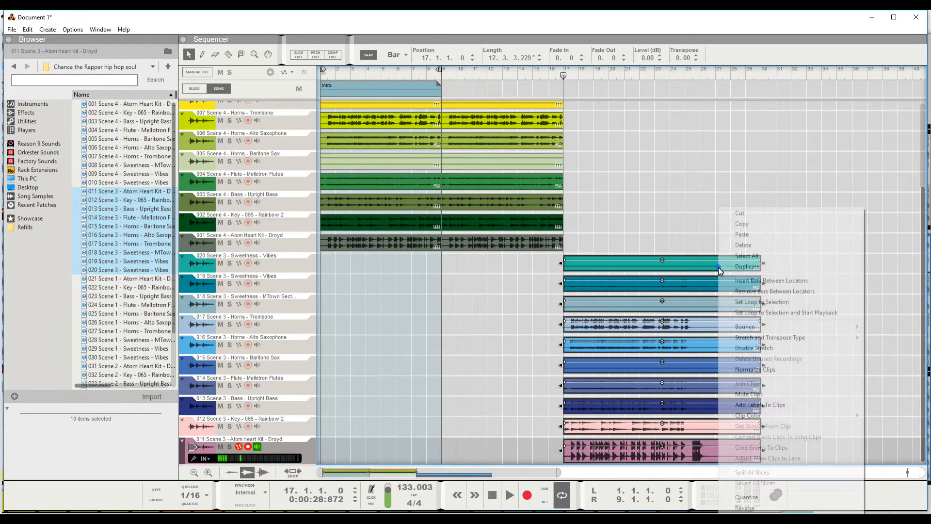
click(752, 348)
click(259, 447)
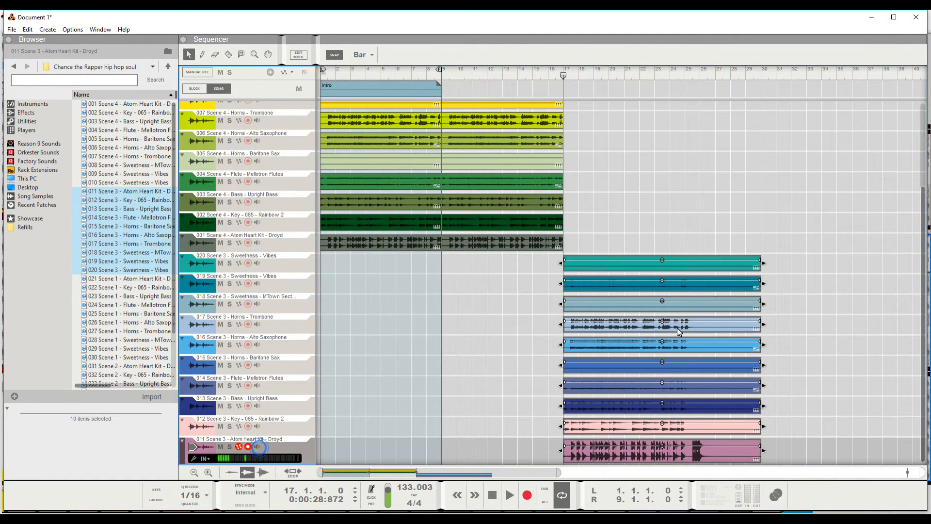
- Trim all the Scene 3 clips to a length of 8 bars and 1 beat, with snap set to 1/8
scroll(615, 304, up, 3)
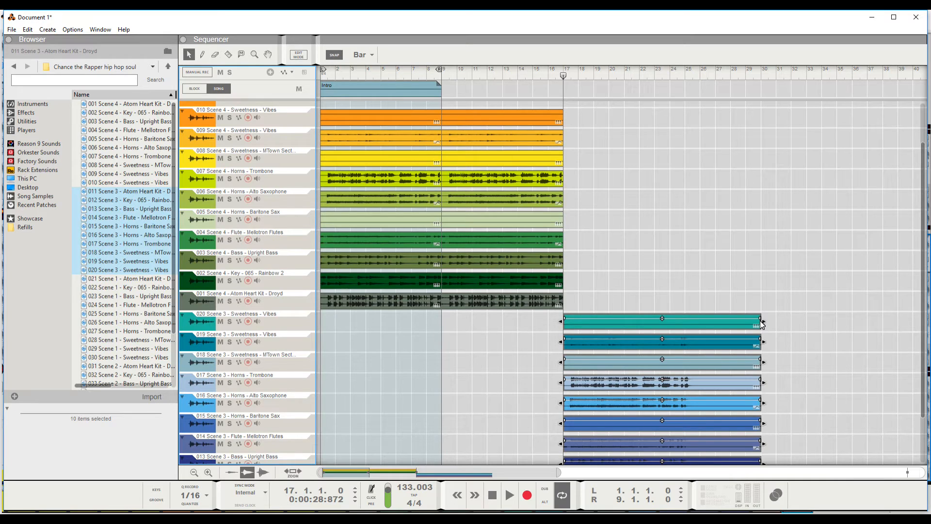
drag(762, 324, 700, 326)
scroll(697, 327, up, 6)
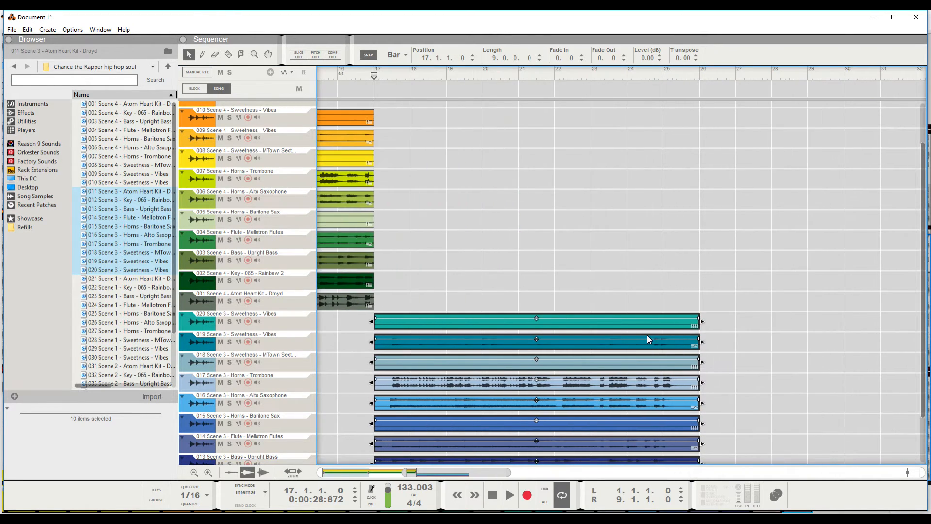
scroll(728, 328, up, 4)
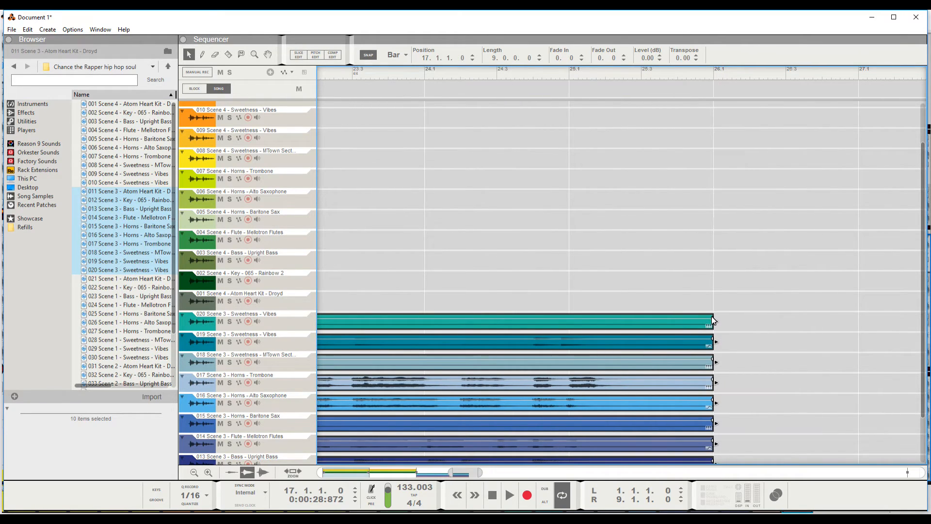
click(394, 54)
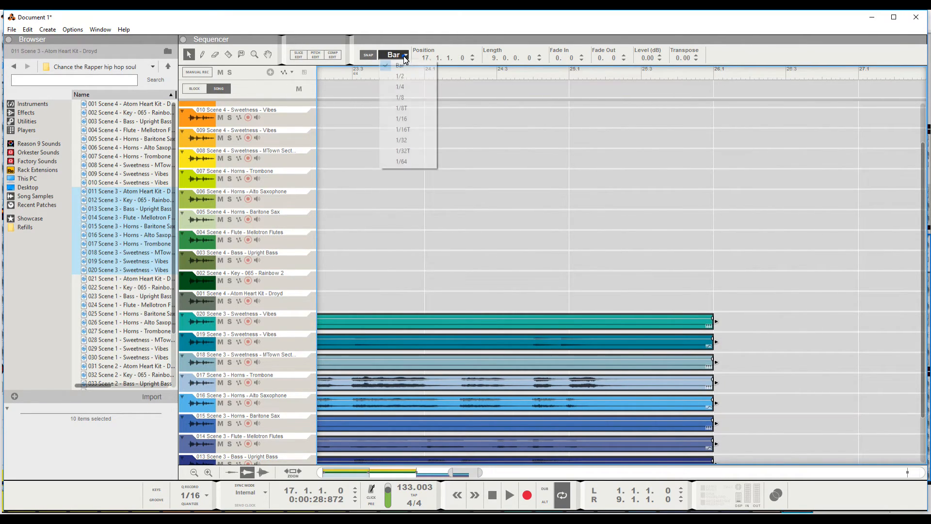
click(410, 97)
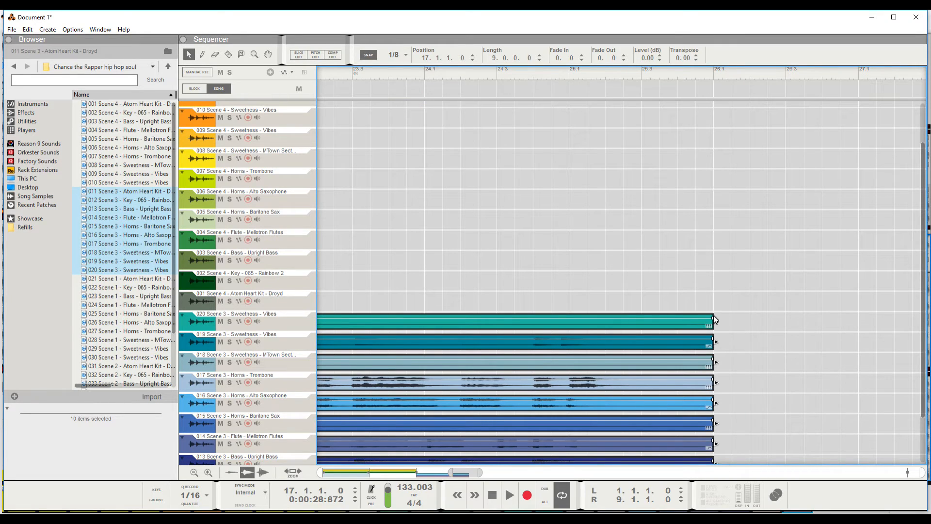
drag(717, 324, 605, 332)
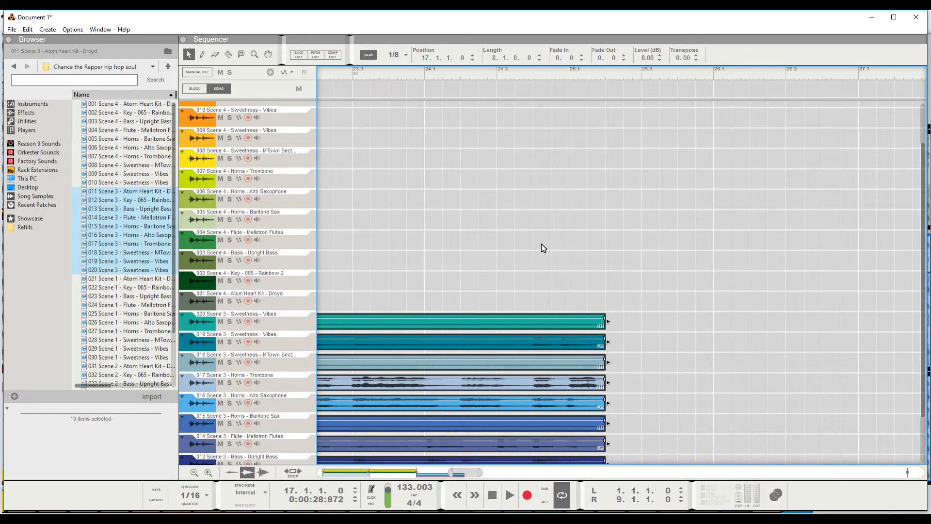
- Play the end of the trimmed Scene 3 clips from around bar 24 to check where they finish
click(461, 75)
key(space)
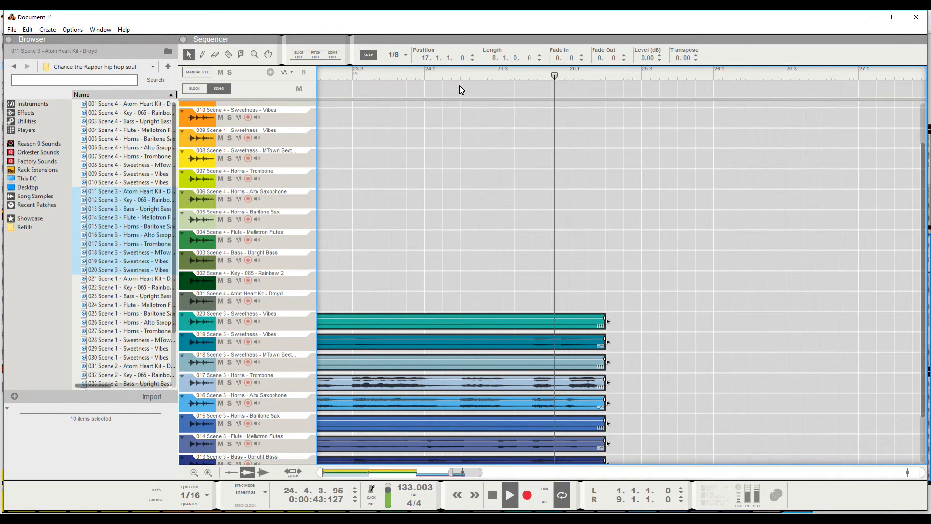
key(space)
scroll(483, 153, down, 4)
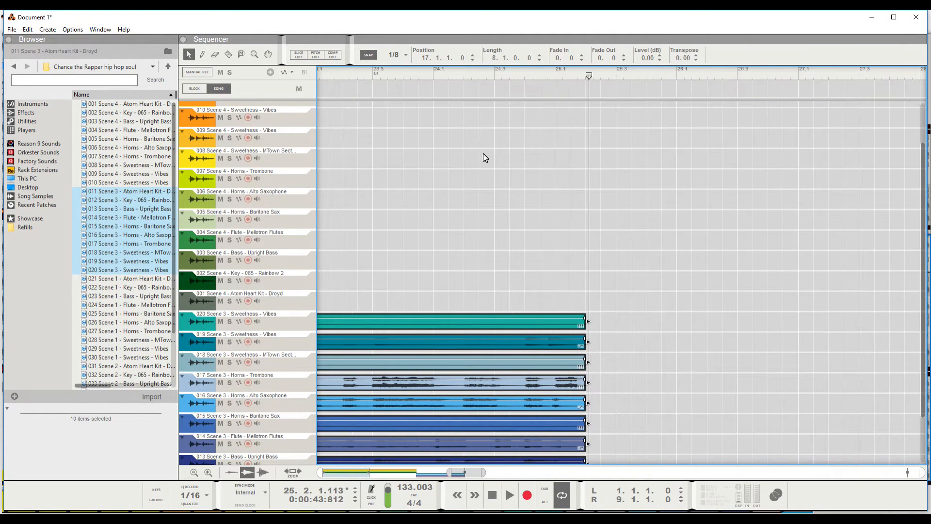
scroll(539, 250, down, 3)
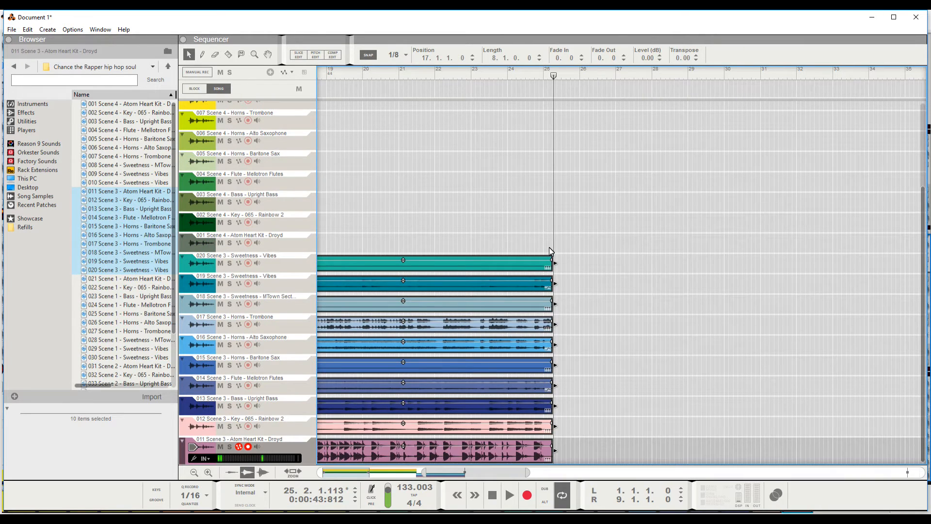
- Extend the Scene 3 Atom Heart Kit clip to a length of 9.1.2.0 and the other Scene 3 clips to just past bar 26
click(563, 454)
click(540, 452)
drag(555, 452, 615, 448)
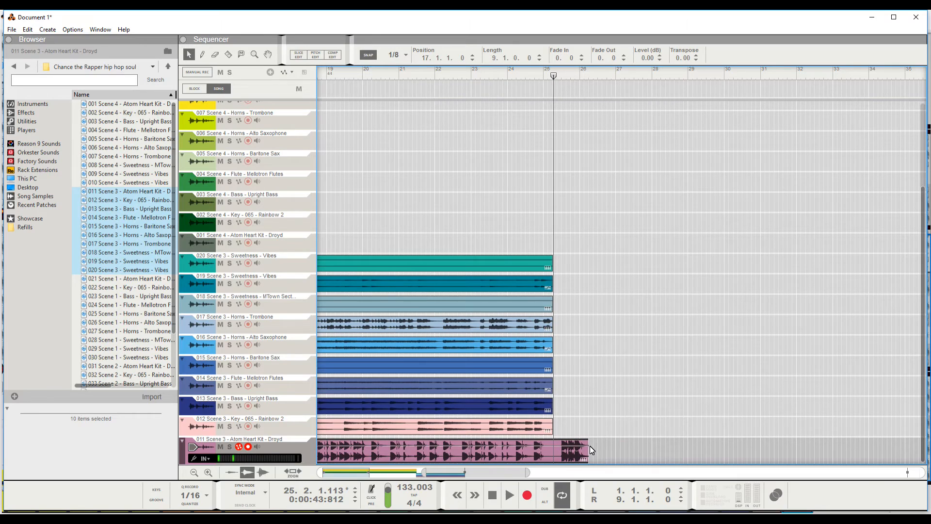
drag(467, 213, 584, 407)
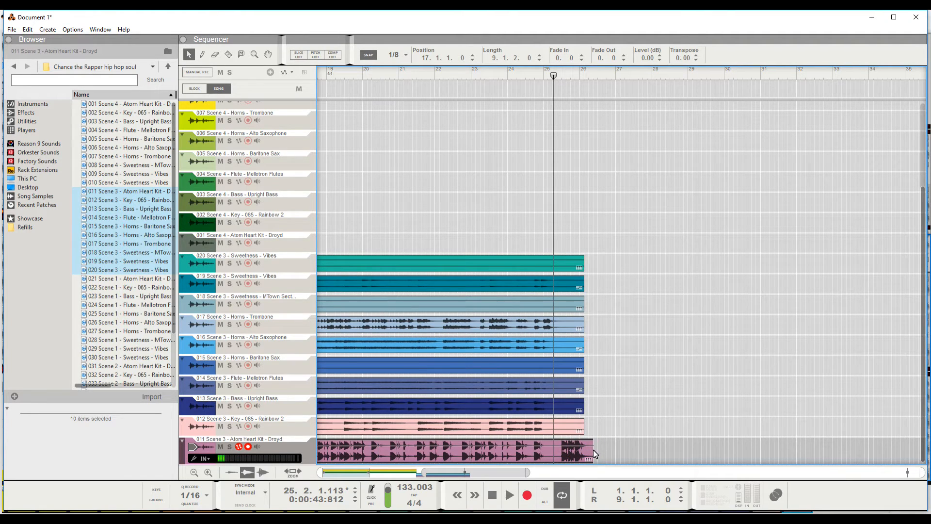
scroll(723, 274, up, 4)
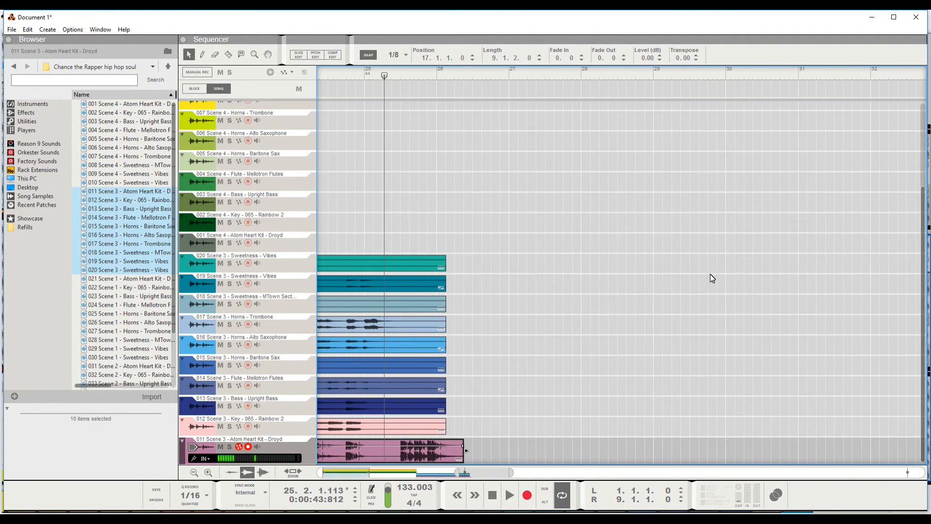
- Move all the Scene 3 clips up onto the matching Scene 4 tracks, with the kit clip on the Scene 4 Atom Heart Kit track
scroll(599, 287, up, 1)
scroll(600, 287, left, 5)
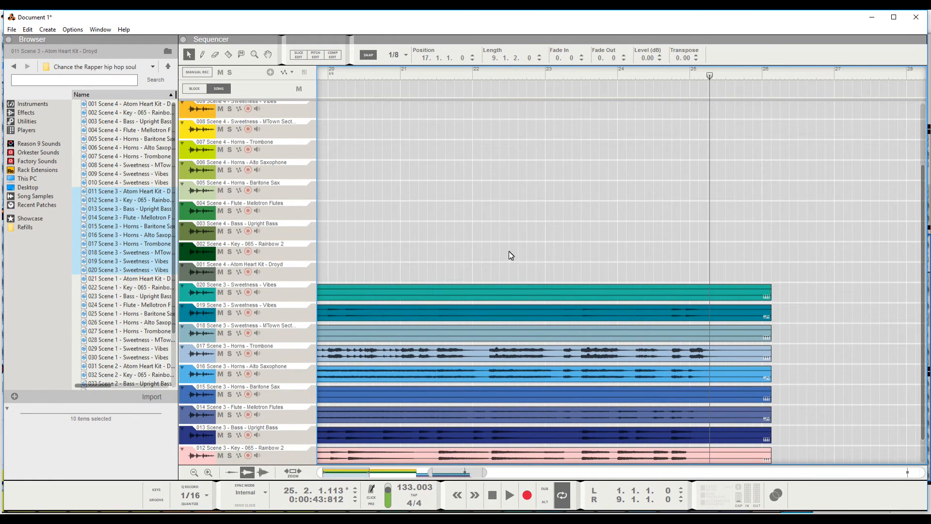
scroll(493, 246, down, 1)
drag(417, 214, 508, 460)
drag(365, 261, 380, 153)
scroll(412, 171, down, 3)
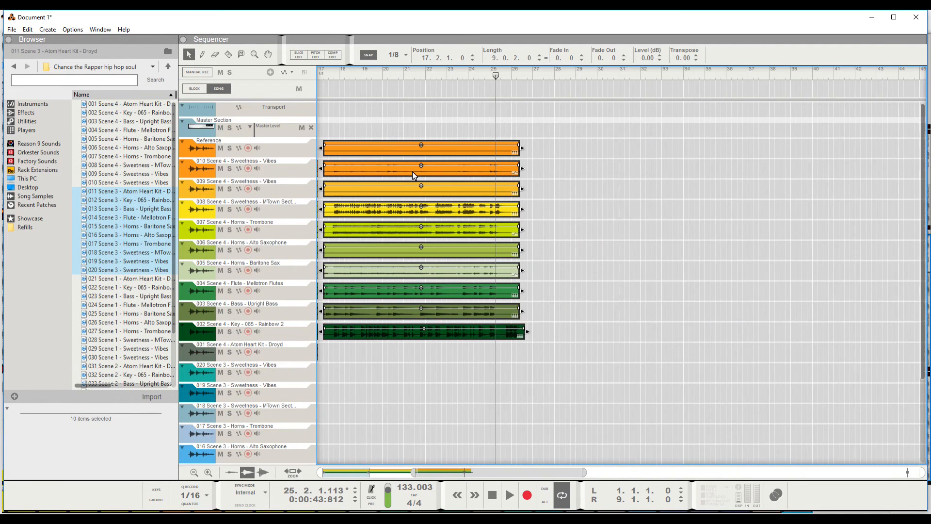
scroll(413, 173, down, 2)
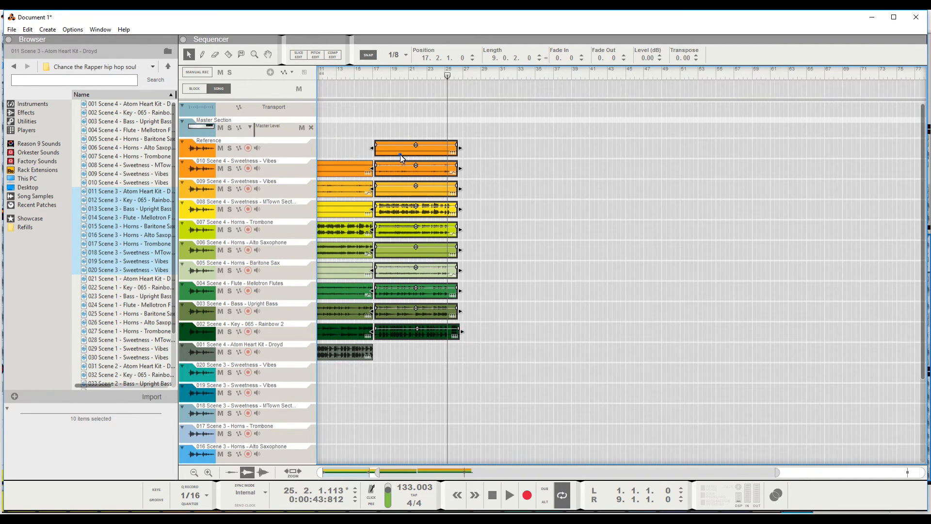
drag(401, 154, 400, 167)
scroll(430, 192, up, 2)
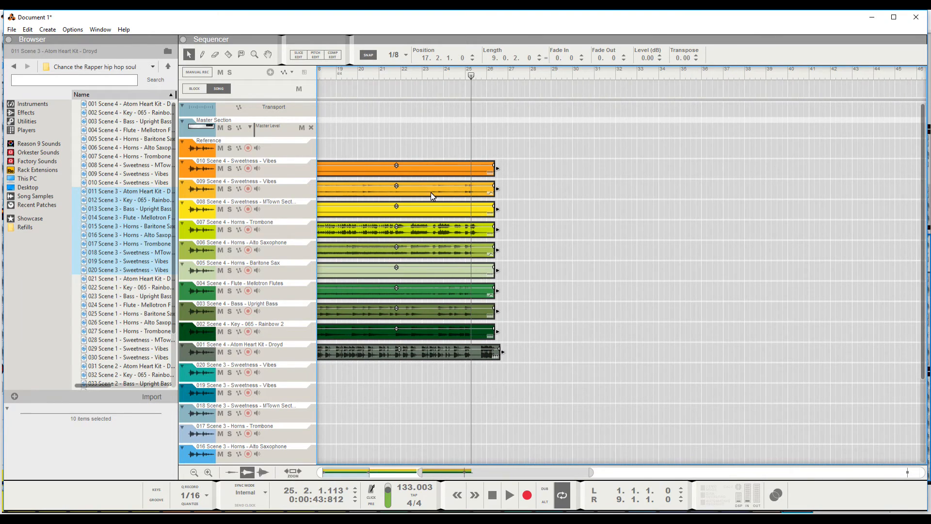
- Shift the moved Scene 3 clips to start at 17.1.1.0, directly after the existing clips
scroll(431, 192, down, 1)
scroll(464, 233, up, 1)
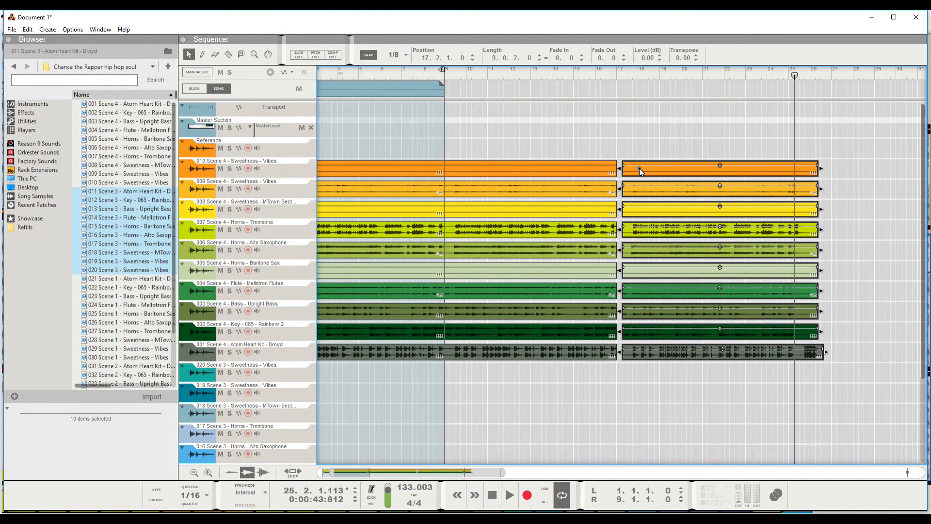
drag(640, 172, 635, 168)
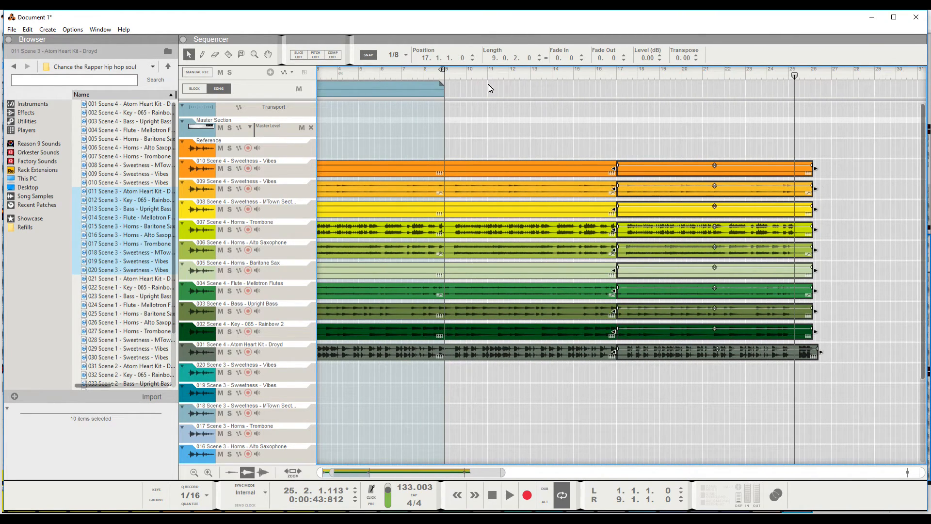
- Extend the Intro block to a length of 25.1.2.0 and play the transition from bar 16
drag(438, 86, 822, 100)
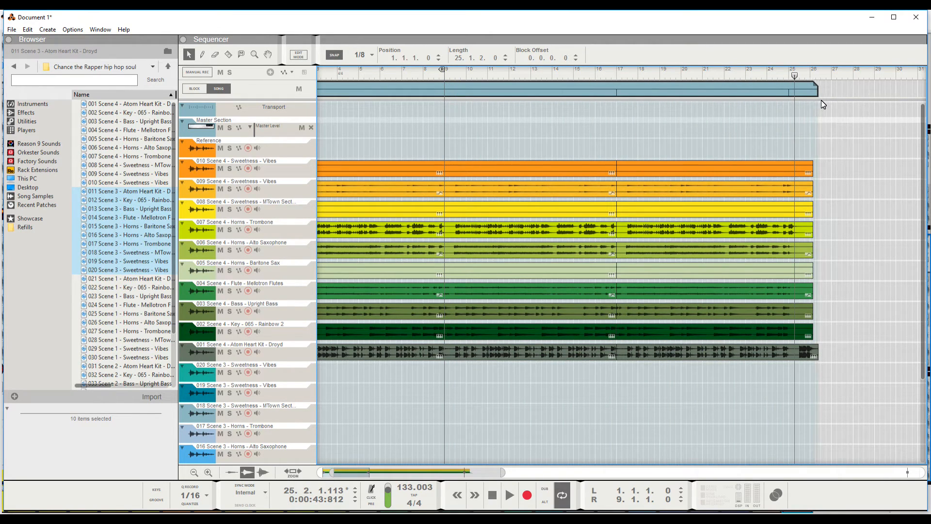
click(590, 74)
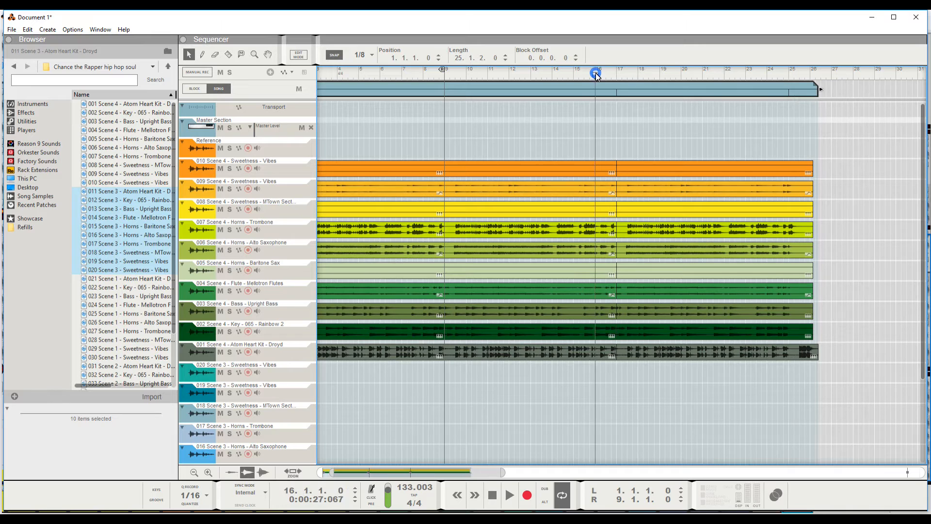
key(space)
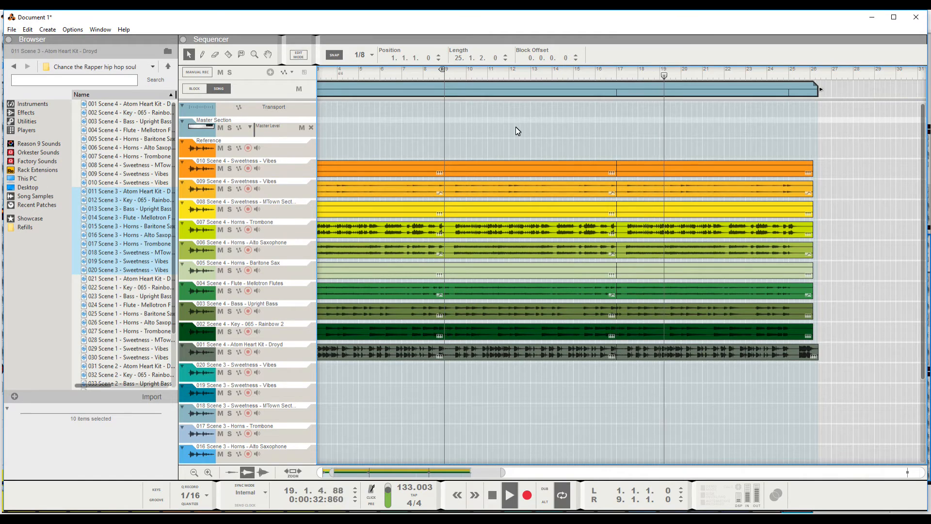
key(space)
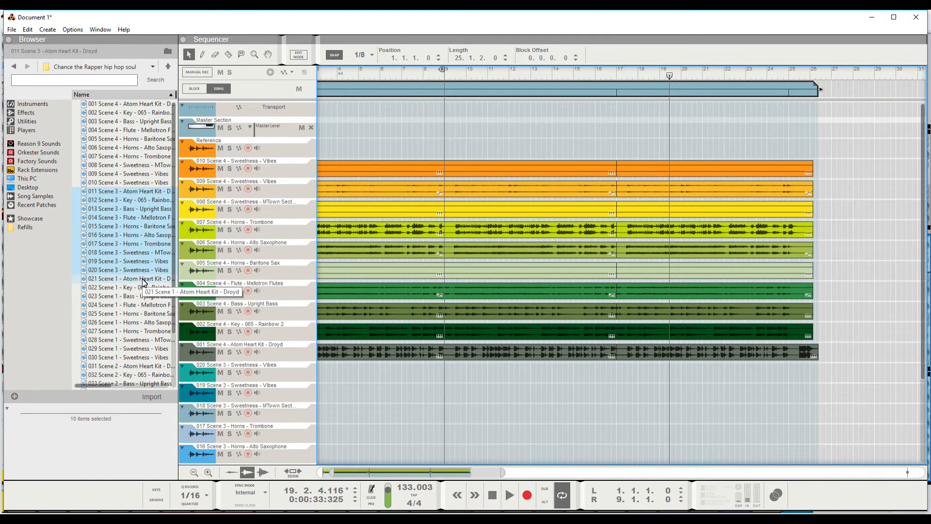
- Import the ten Scene 1 files, 021 Atom Heart Kit through 030 Sweetness - Vibes, as new audio tracks
scroll(143, 281, down, 1)
click(137, 257)
scroll(138, 265, down, 2)
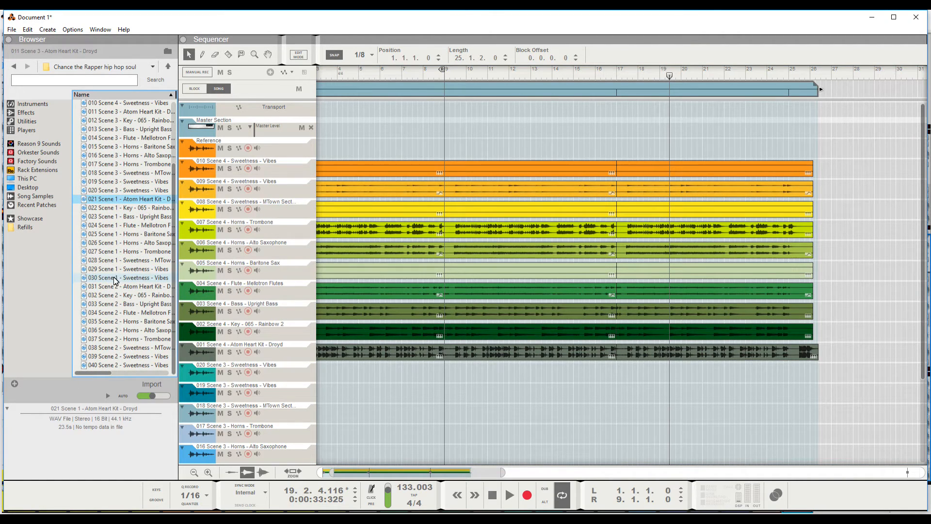
shift+click(116, 280)
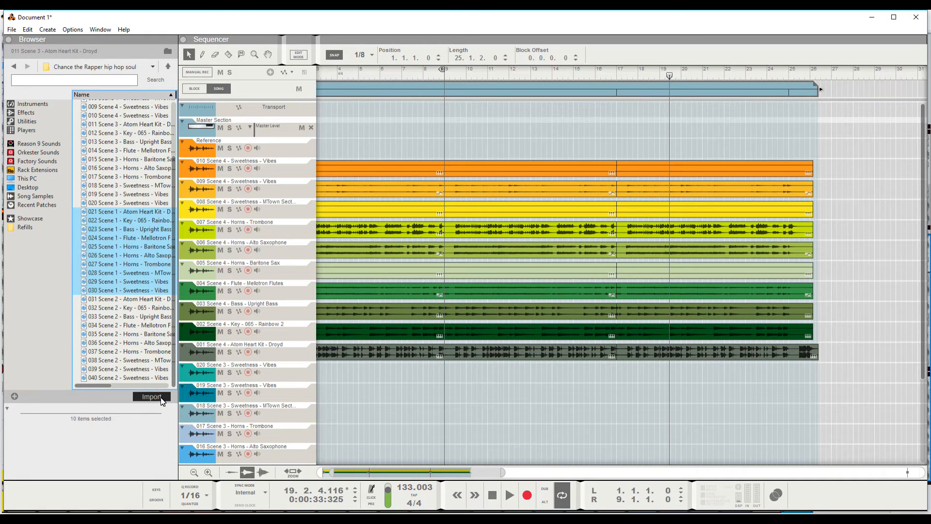
click(161, 397)
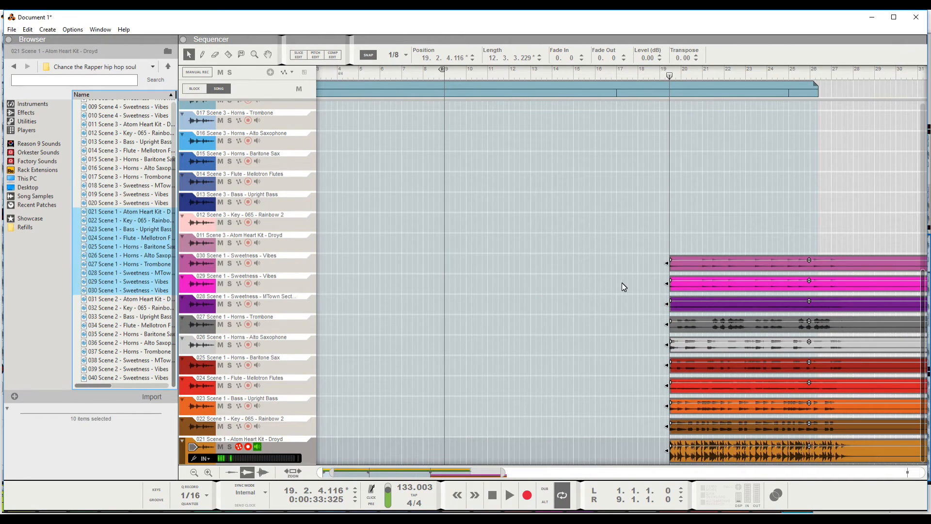
- Disable stretch for all the imported Scene 1 clips
scroll(757, 272, down, 3)
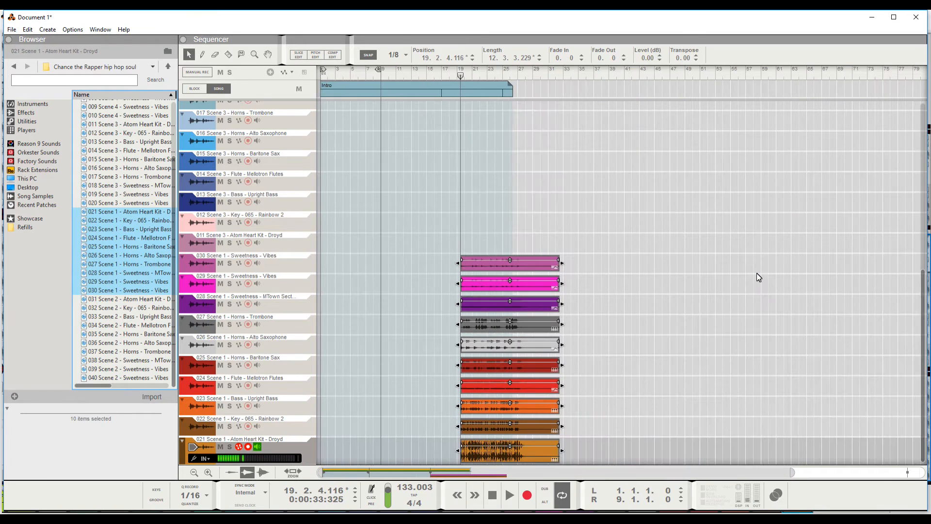
right_click(534, 265)
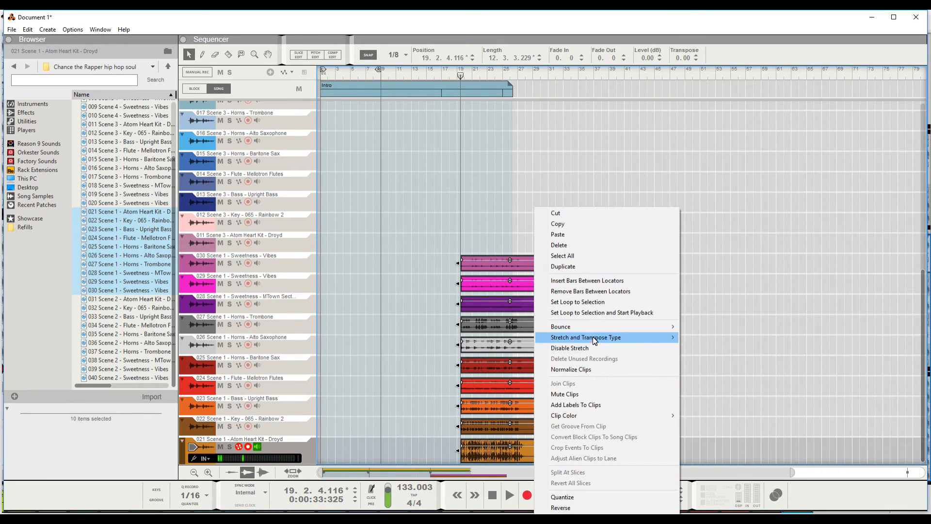
click(591, 349)
- Trim all the Scene 1 clips to a length of about 8 bars and enlarge their waveform display
scroll(468, 328, up, 2)
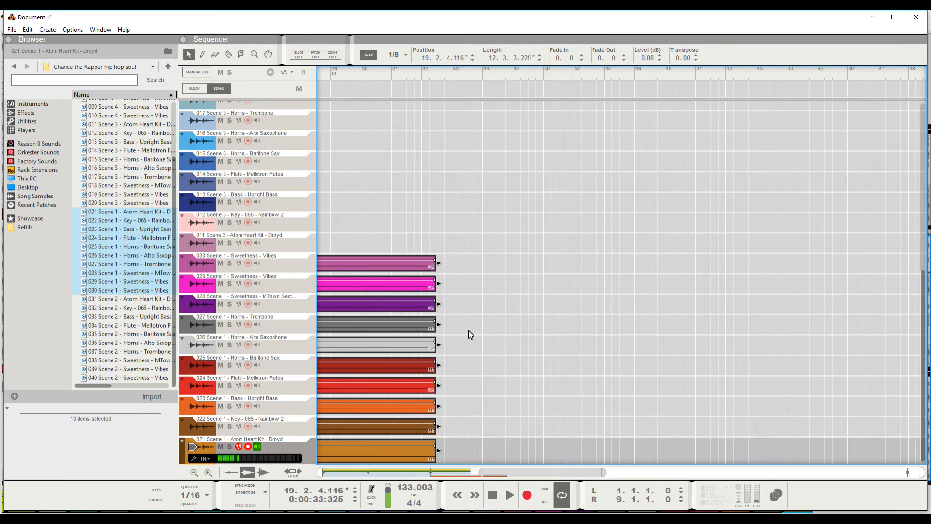
scroll(469, 330, up, 3)
scroll(533, 340, down, 5)
scroll(535, 337, left, 2)
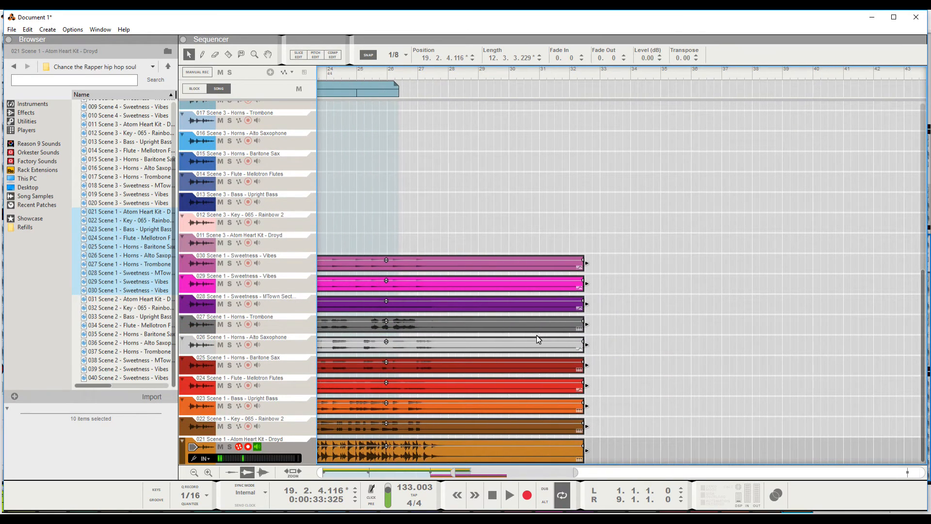
drag(589, 347, 439, 344)
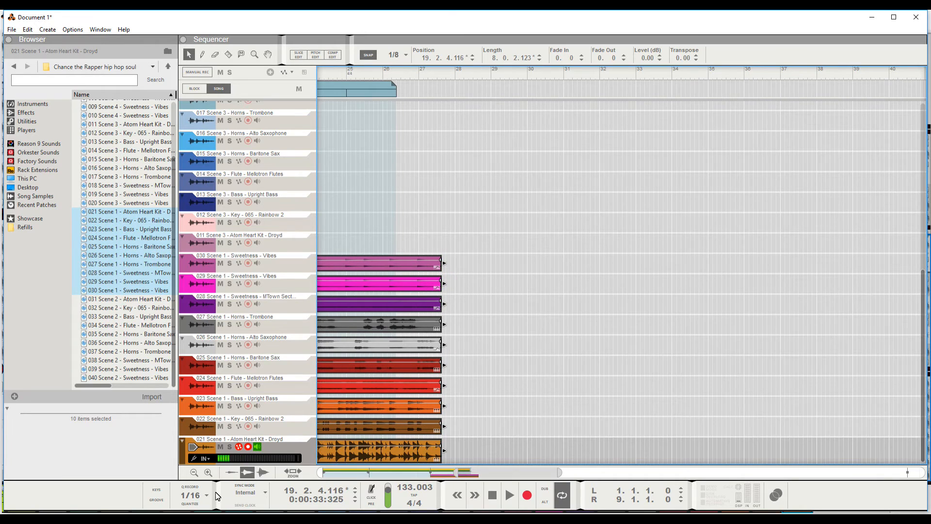
click(263, 473)
scroll(459, 385, up, 3)
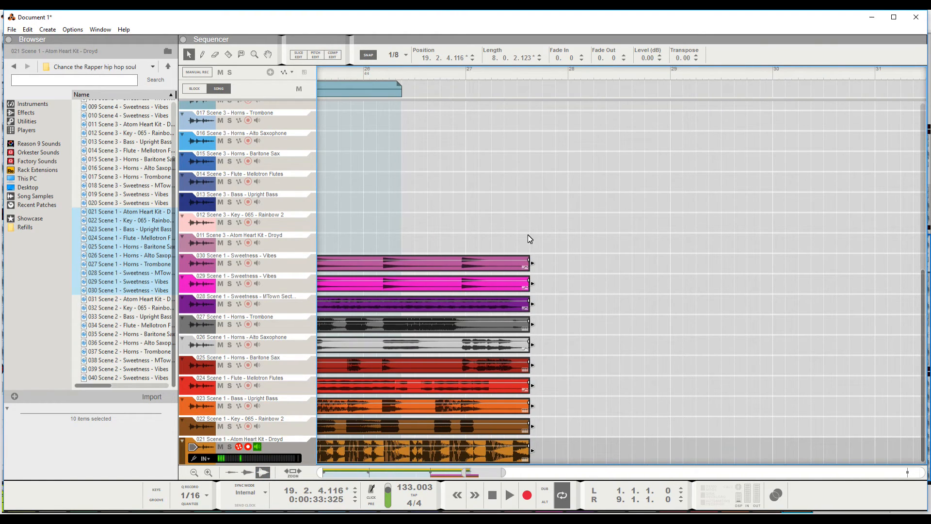
- Set snap to Bar and the position of the Scene 1 clips to 19.1.1.0
click(406, 55)
click(406, 67)
scroll(565, 331, left, 3)
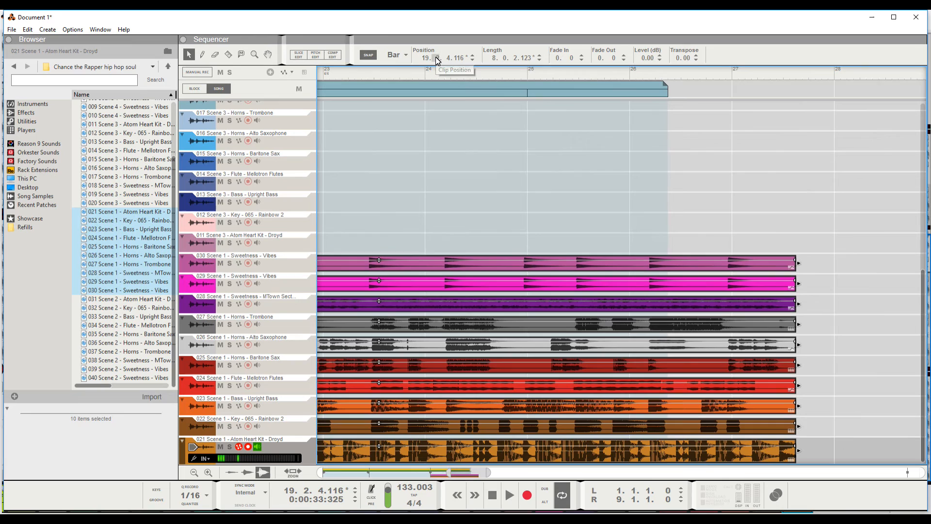
click(436, 58)
key(Tab)
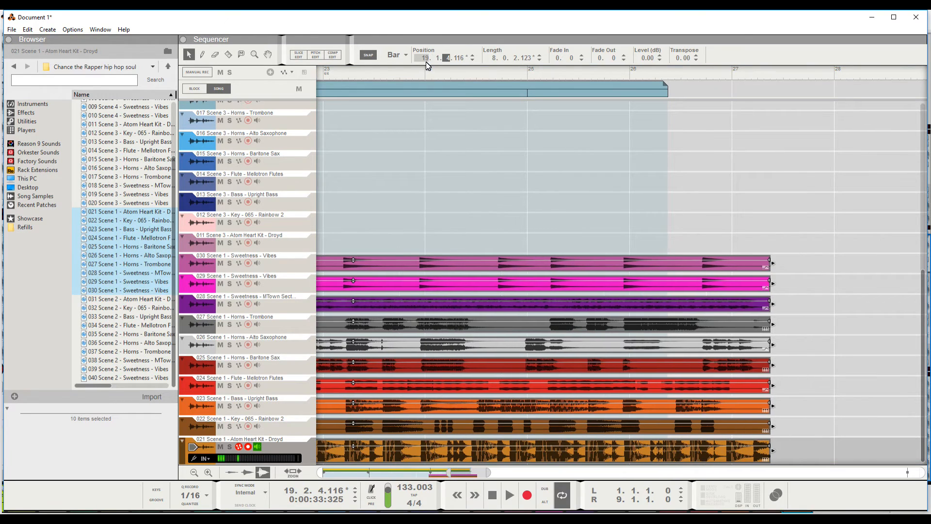
key(Tab)
text(0)
key(Return)
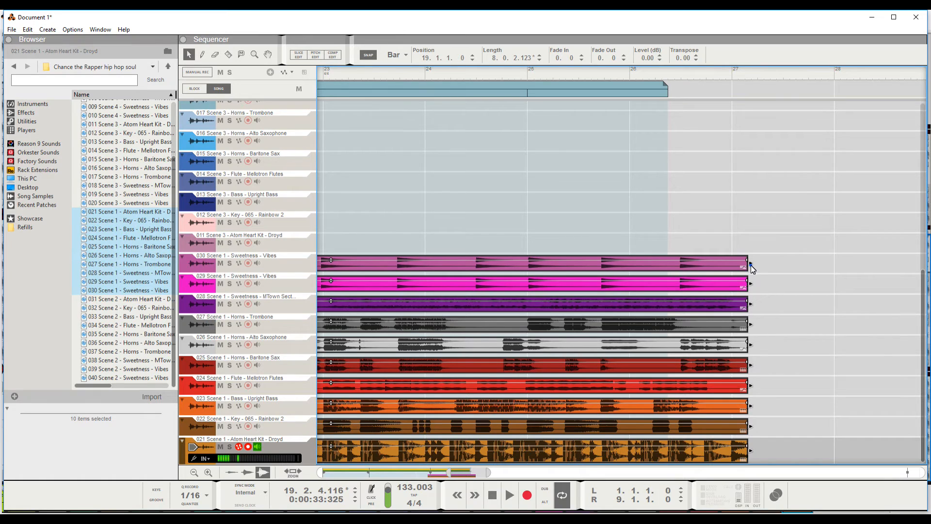
- Trim the Scene 1 clips to exactly 8 bars and move them onto the matching Scene 4 tracks at bar 27
drag(751, 265, 732, 267)
scroll(699, 246, down, 5)
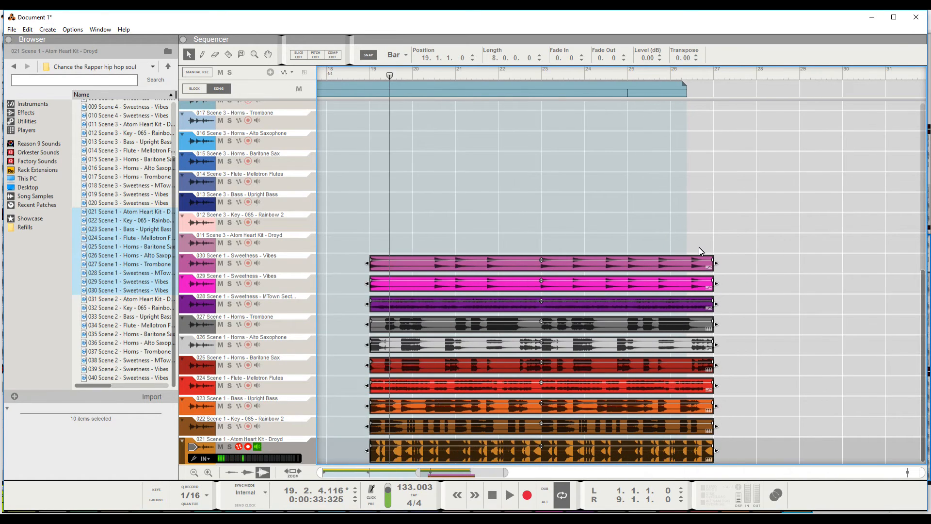
drag(502, 262, 734, 171)
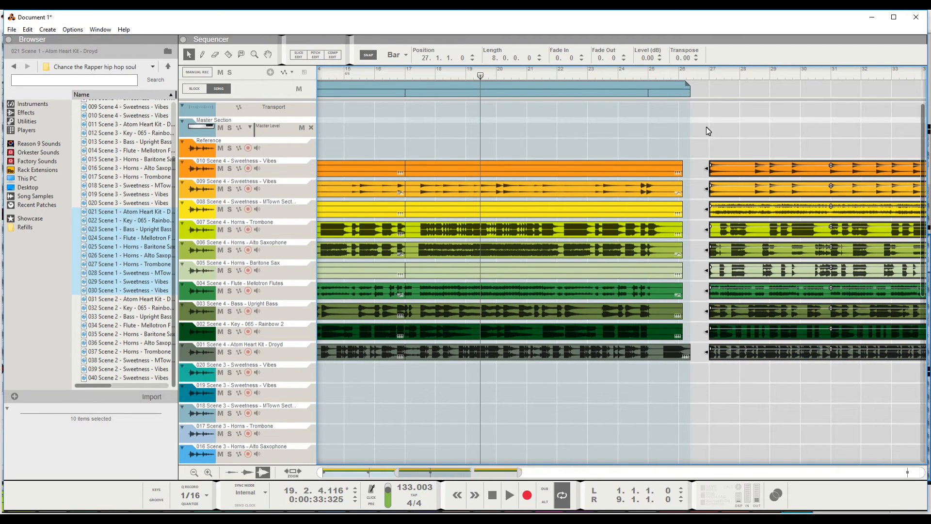
- Move the Scene 1 clips back to 26.2.3.0 so they follow the Scene 3 kit clip, using 1/4 and 1/8 snap
click(406, 55)
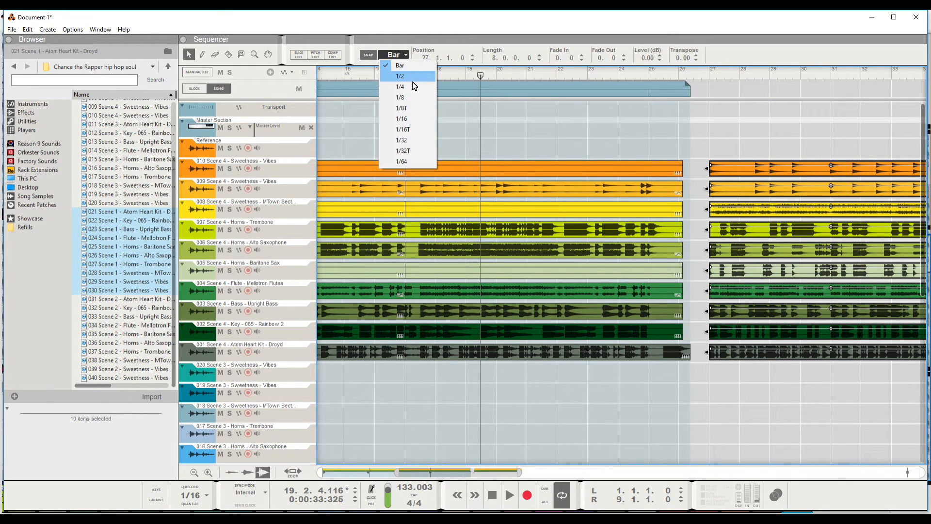
click(413, 86)
drag(750, 172, 734, 169)
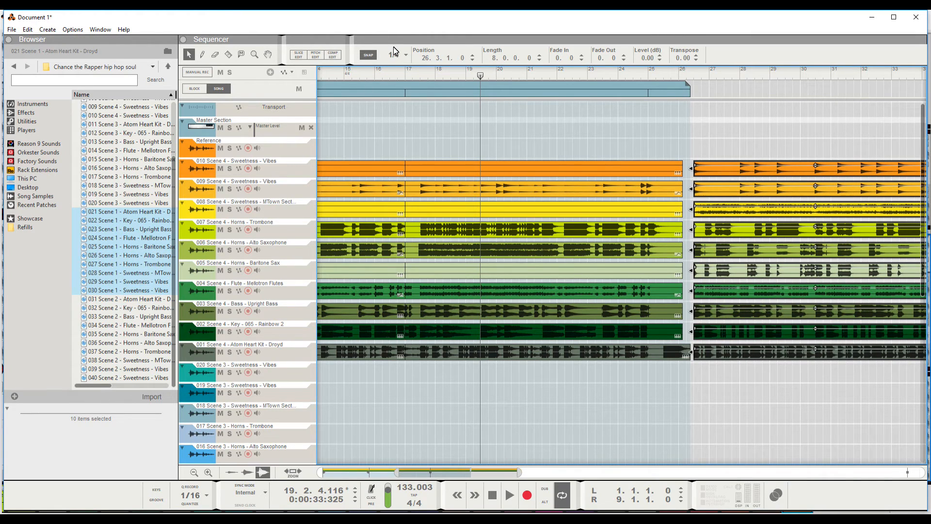
click(395, 55)
click(406, 97)
drag(717, 170, 715, 171)
- Duplicate the Scene 1 clips three times in a row, with the last copy starting at 50.2.3.0
scroll(706, 184, right, 2)
key(ctrl+d)
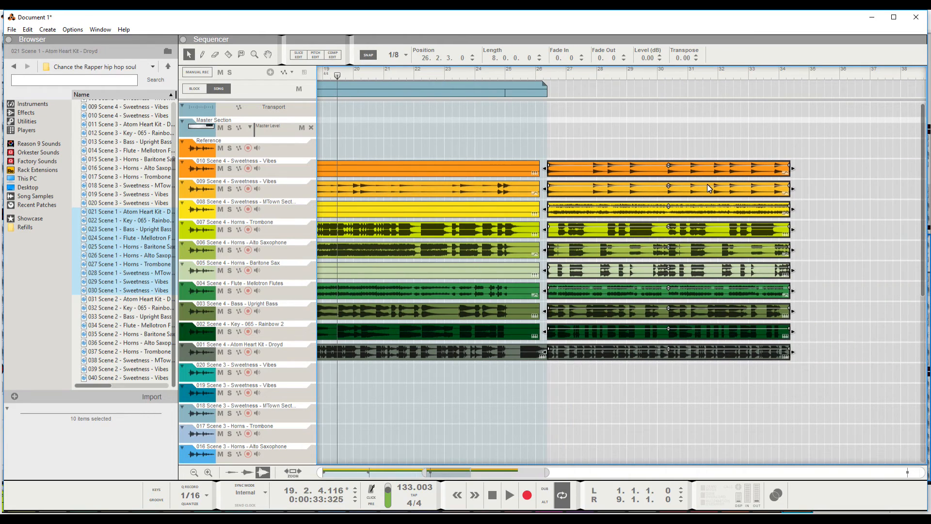
key(ctrl+d)
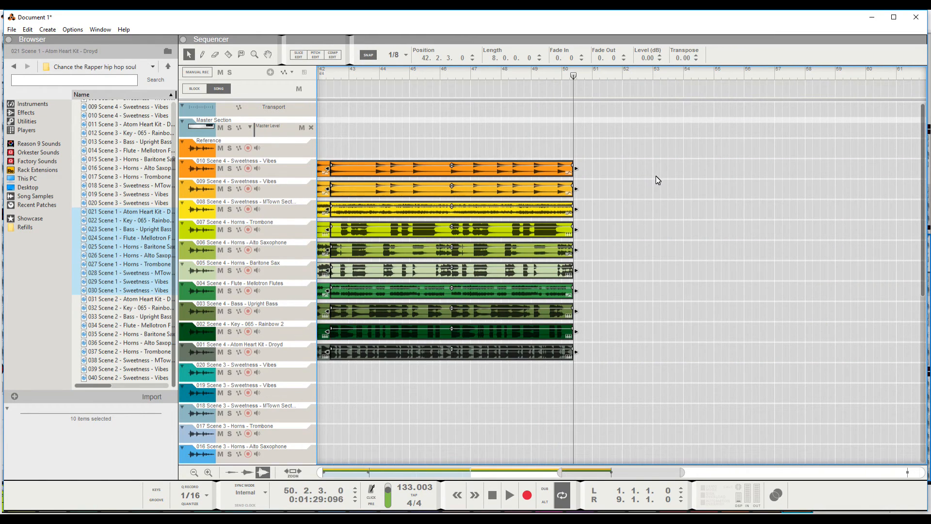
key(ctrl+d)
- Play the arrangement from 21.4.1.0 through the transition into the Scene 1 clips
drag(593, 474, 458, 321)
click(421, 72)
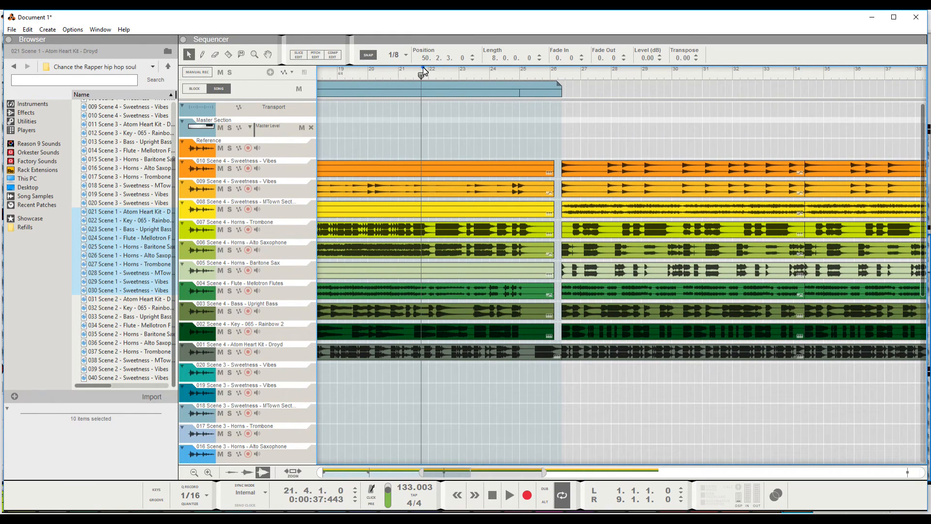
key(space)
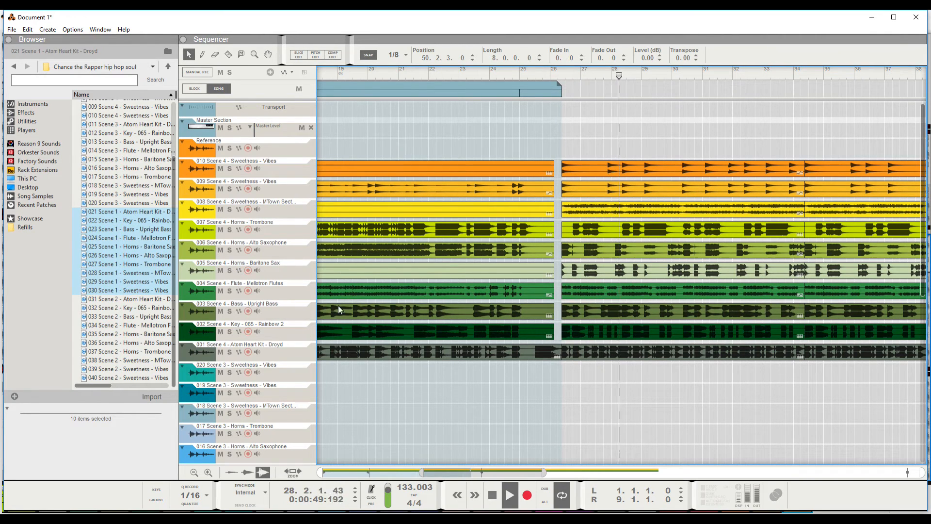
scroll(619, 159, down, 5)
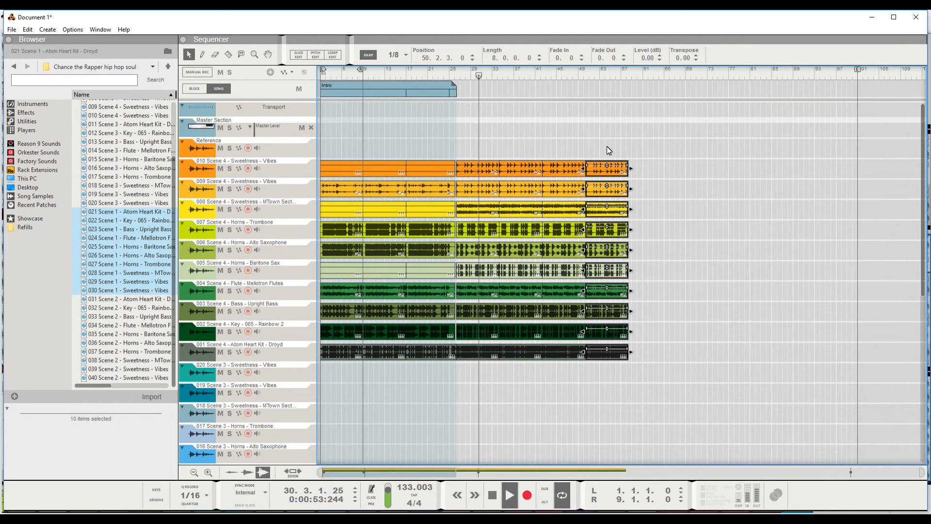
key(space)
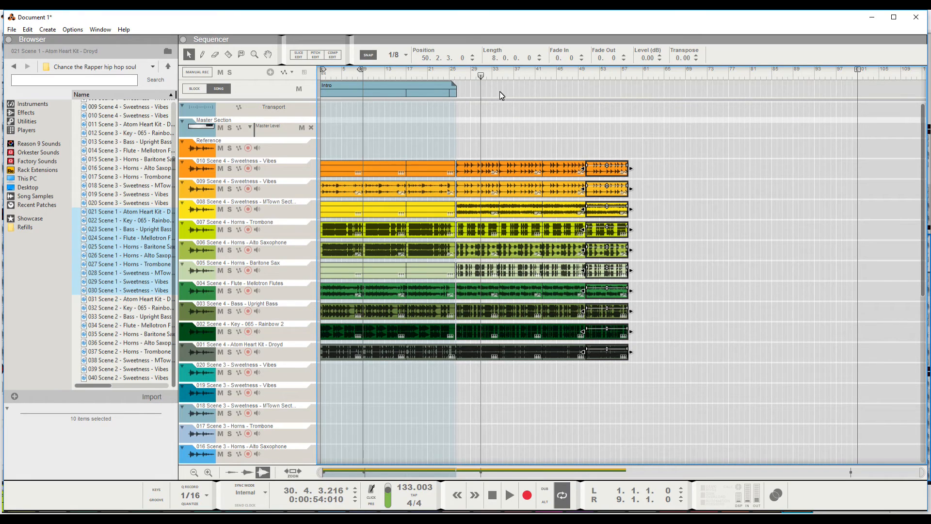
- Add a second Intro block at 26.3.1.0 over the Scene 1 clips and set its length to 31.3.2.0
drag(458, 91, 629, 88)
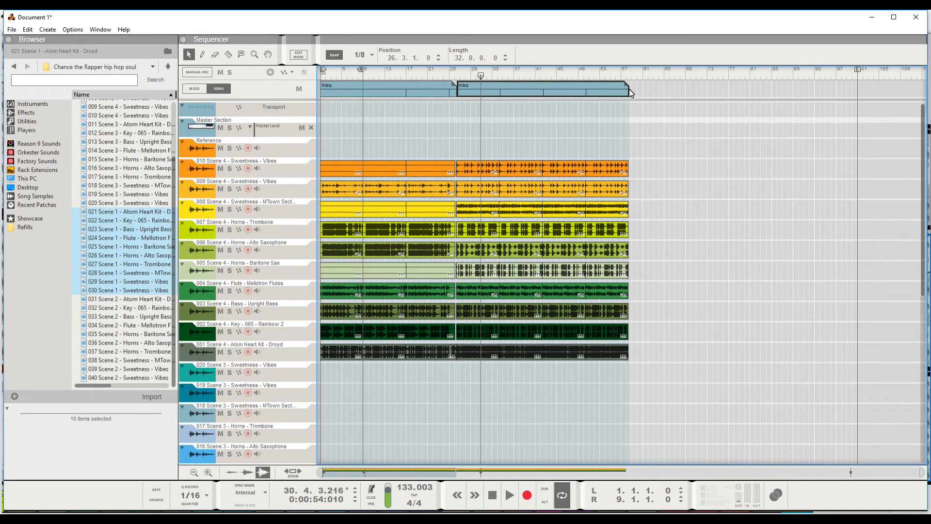
drag(628, 90, 628, 89)
scroll(644, 105, up, 4)
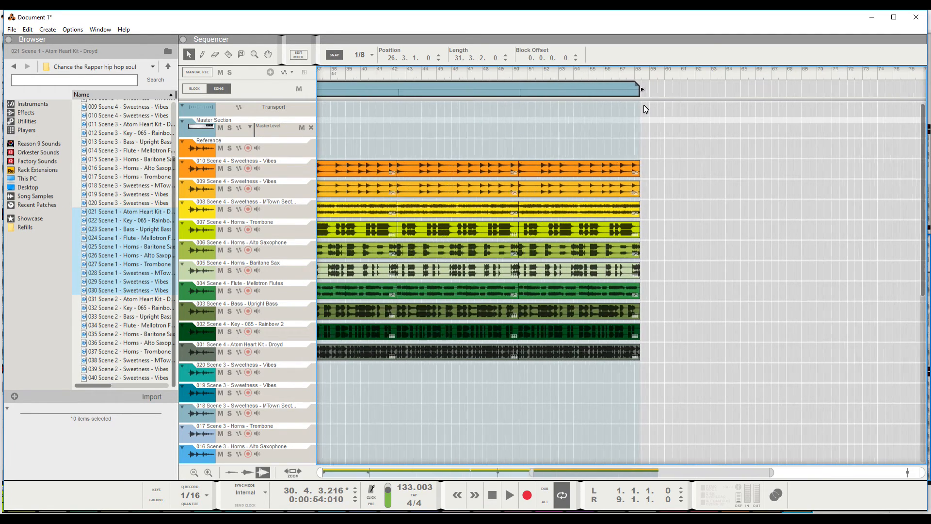
scroll(643, 102, up, 2)
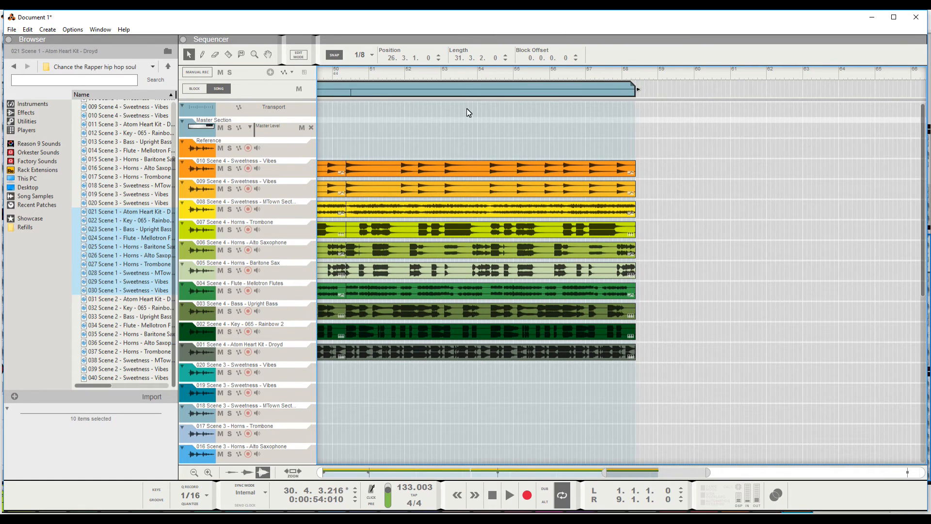
- Change the second Intro block over the Scene 1 clips to the Verse block
scroll(467, 110, down, 2)
scroll(381, 101, down, 4)
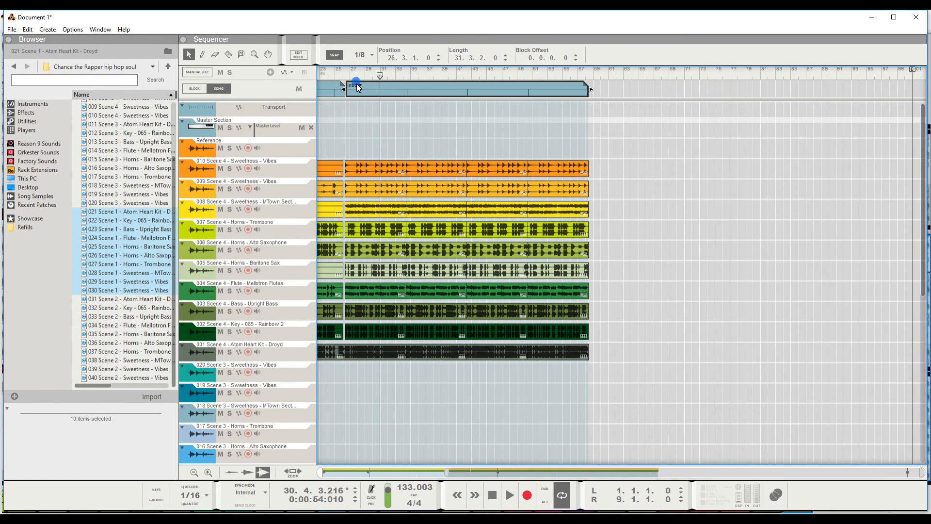
click(358, 88)
click(371, 101)
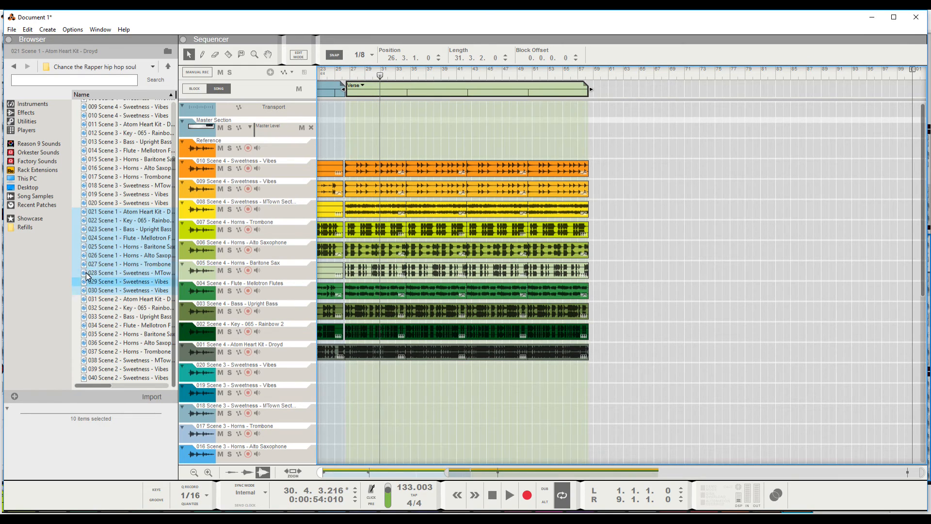
- Import the ten Scene 2 audio files, 031 to 040, into the sequencer as new tracks
click(121, 299)
scroll(126, 335, down, 1)
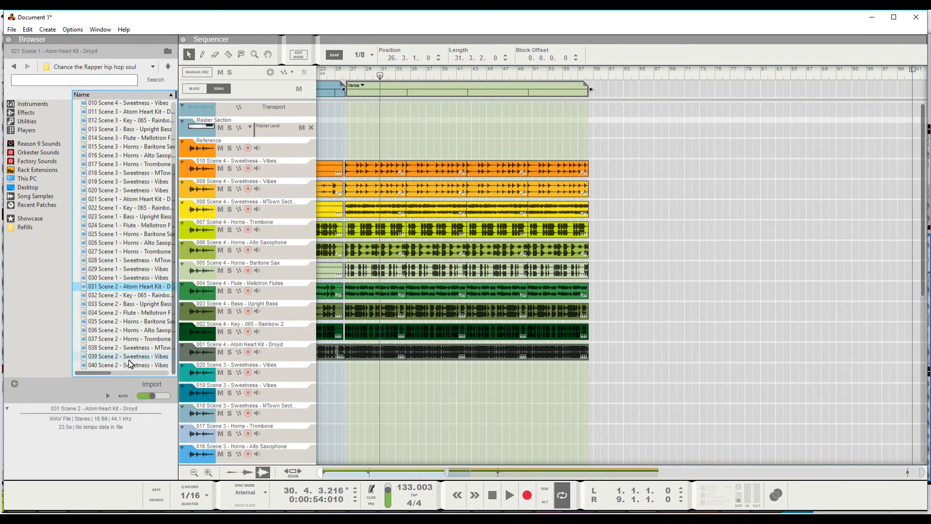
shift+click(134, 364)
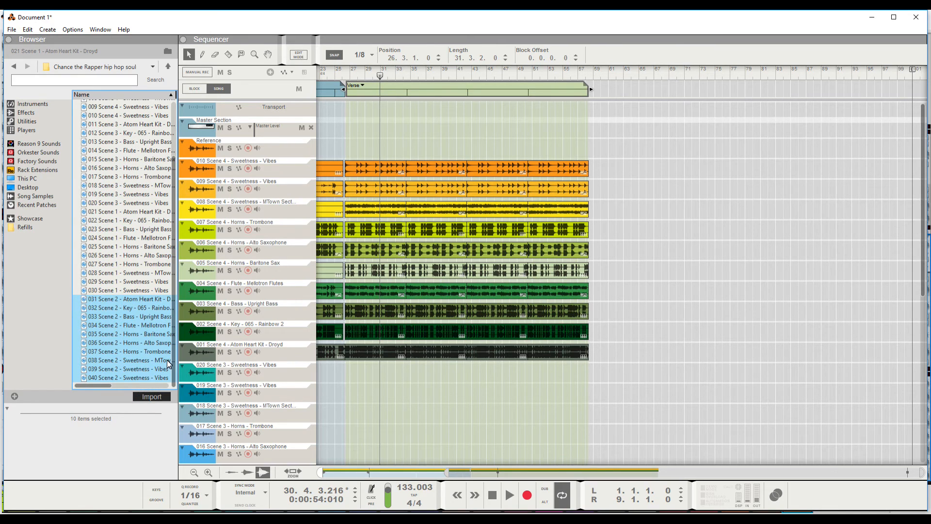
drag(170, 362, 205, 252)
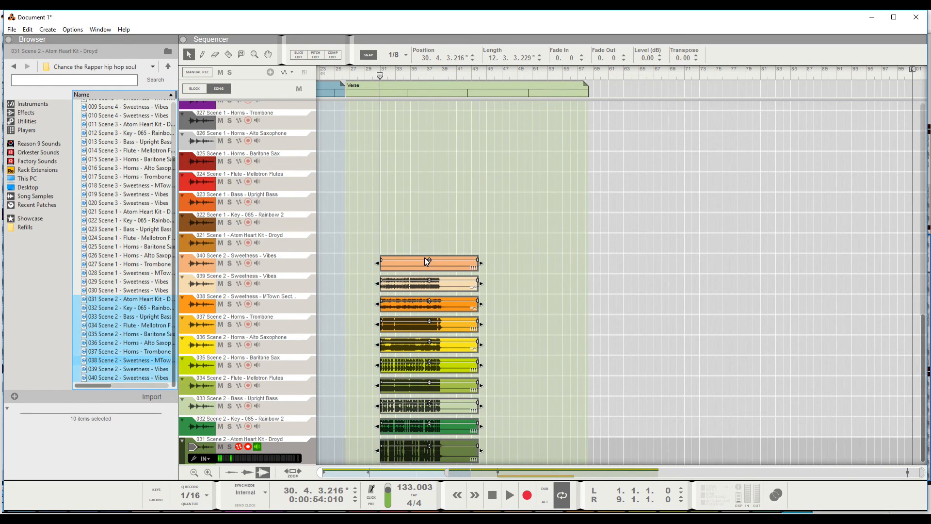
- Disable stretch on the Scene 2 clips and trim their ends to a length of about 9 bars
right_click(453, 268)
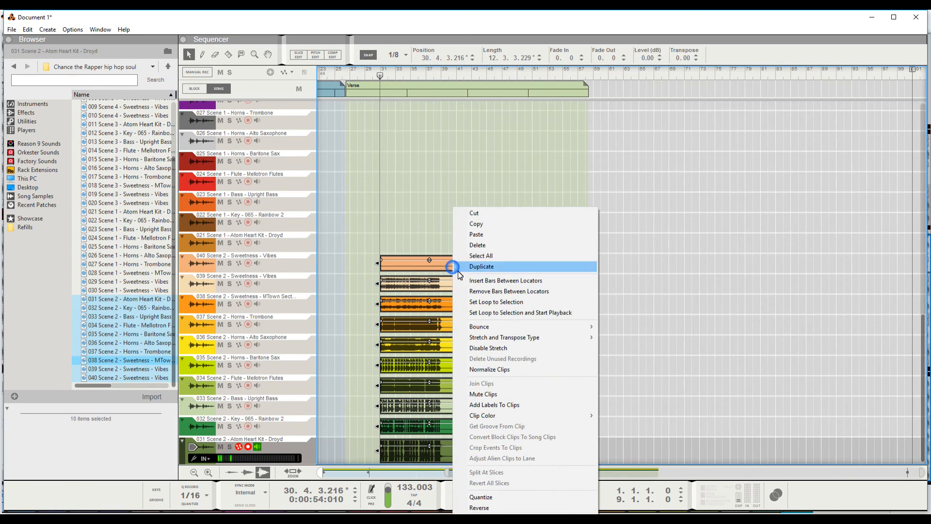
click(489, 349)
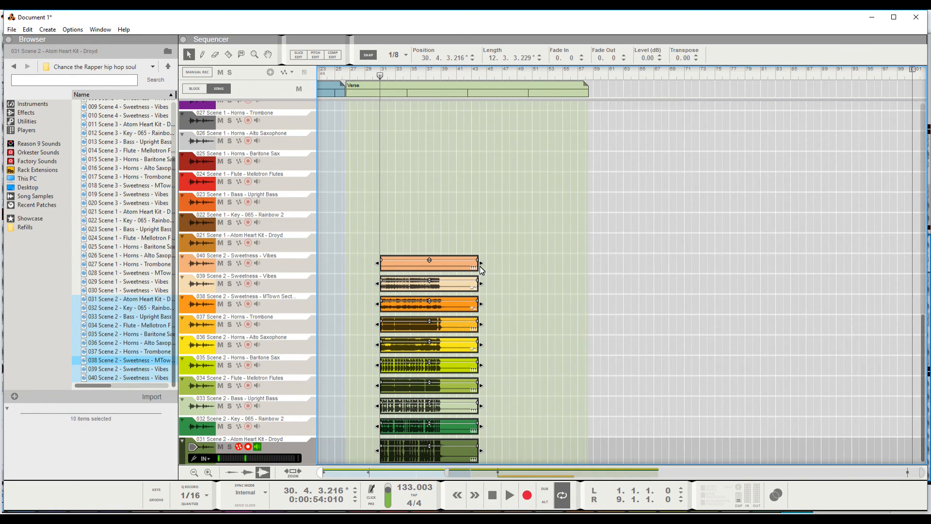
drag(481, 263, 450, 271)
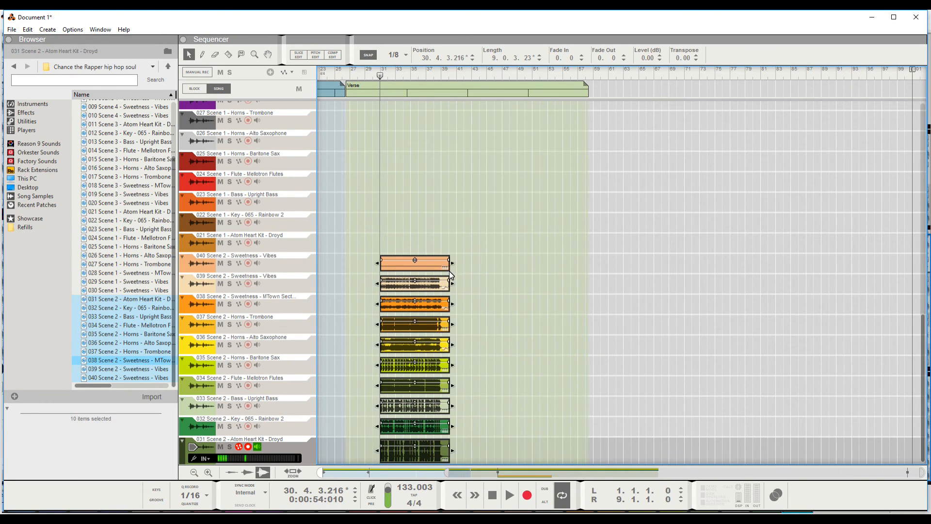
- Set the start position of the Scene 2 clips to 30.1.1.0
click(395, 57)
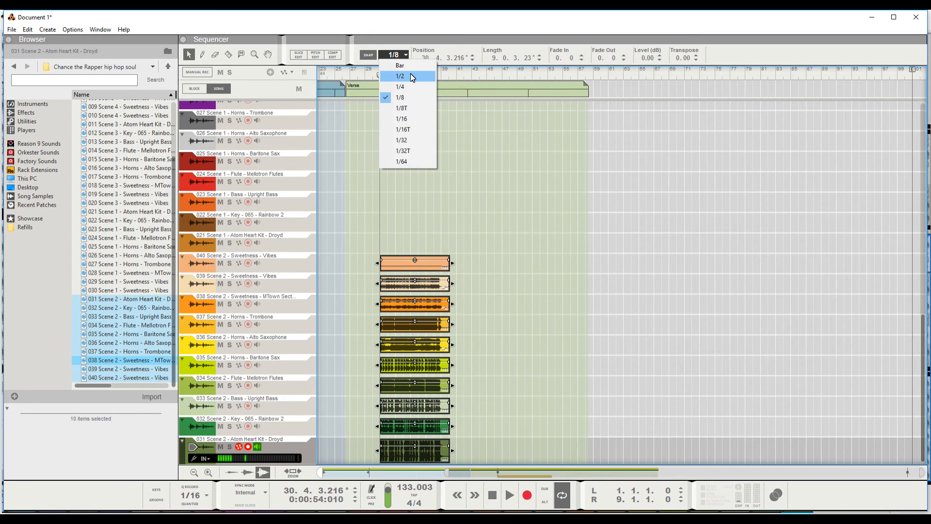
key(Escape)
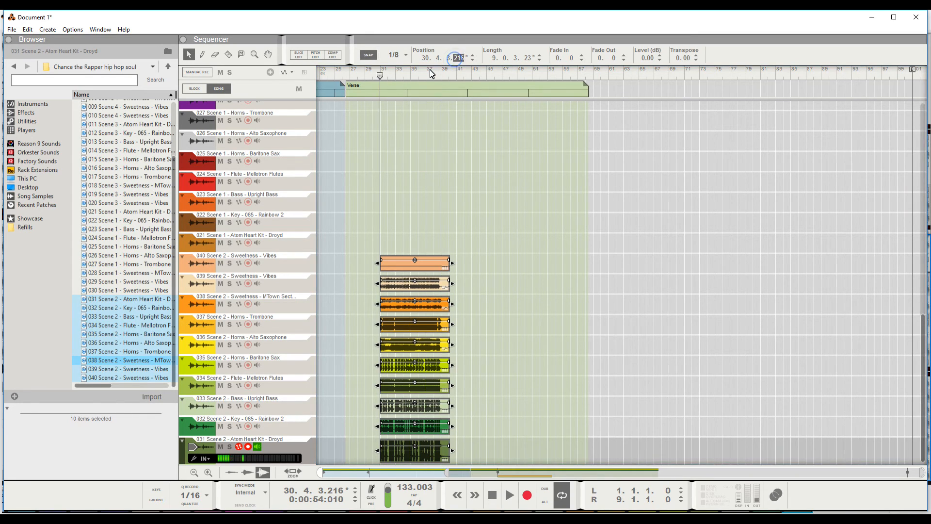
click(446, 57)
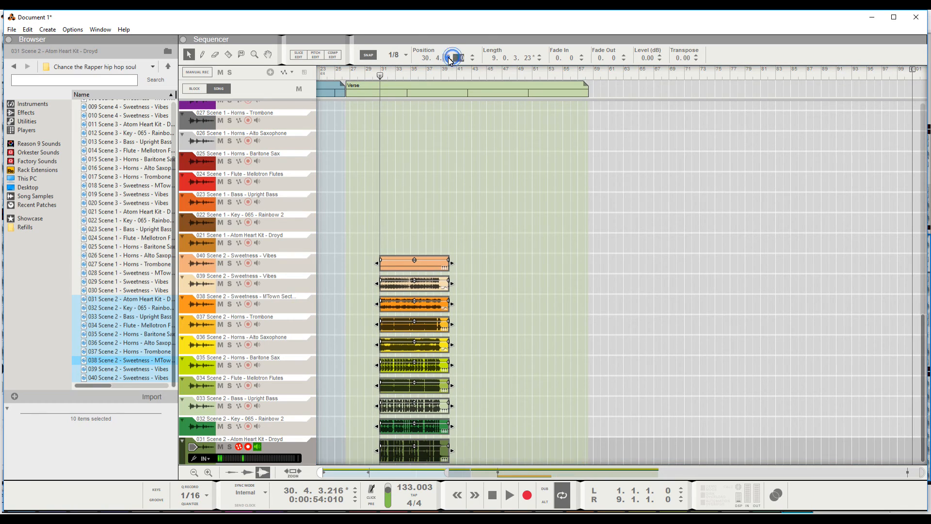
drag(440, 58, 449, 280)
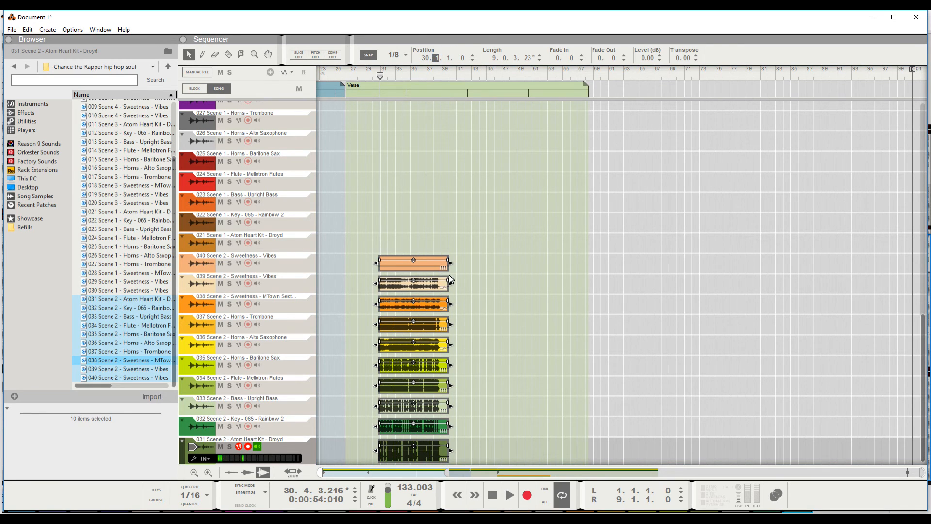
- Set snap to Bar and trim all the Scene 2 clips to a length of 8 bars
click(395, 54)
click(398, 61)
scroll(447, 266, up, 3)
drag(455, 263, 447, 264)
click(443, 266)
drag(385, 232, 436, 463)
drag(435, 283, 412, 287)
- Move the Scene 2 clips up onto the shared Scene 4 tracks, starting at 58.1.1.0 after the Scene 1 clips
scroll(415, 287, down, 3)
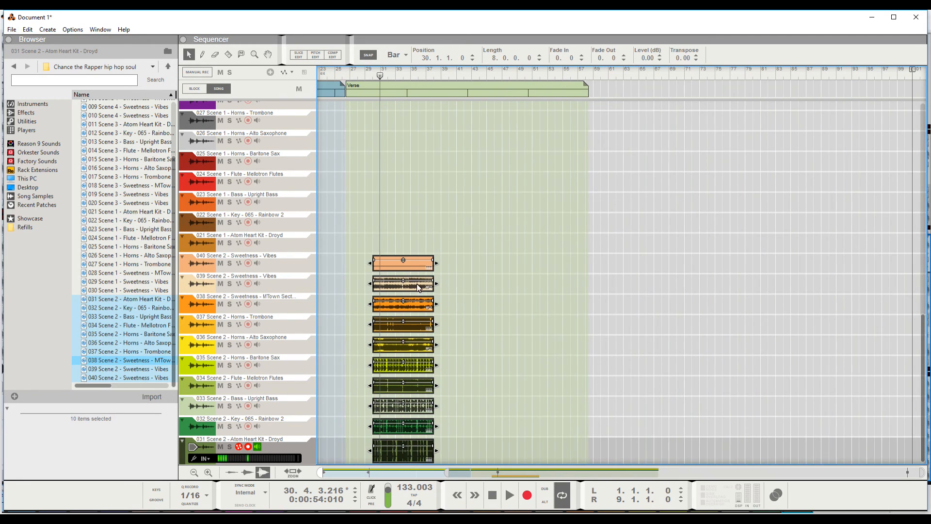
scroll(414, 270, up, 3)
scroll(418, 395, down, 3)
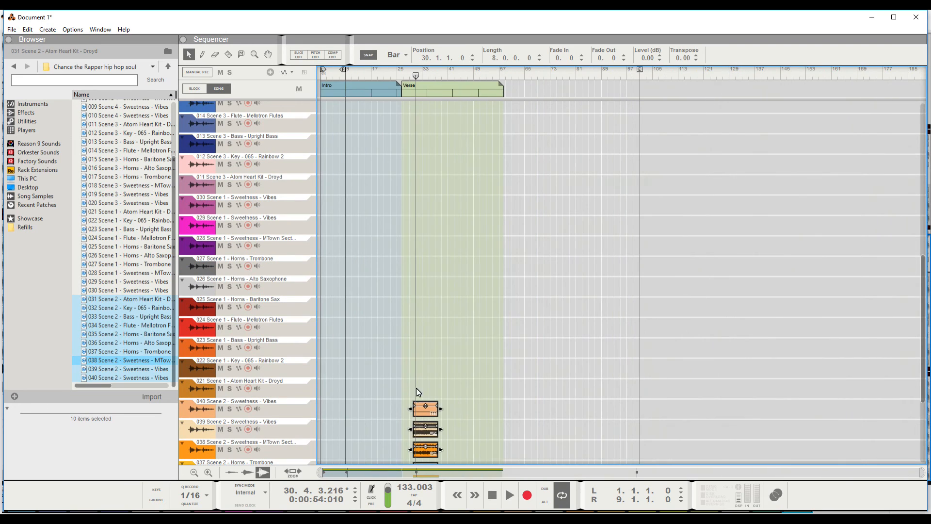
drag(424, 413, 514, 170)
- Play the arrangement from near the end of the Verse block into the Scene 2 clips
click(490, 73)
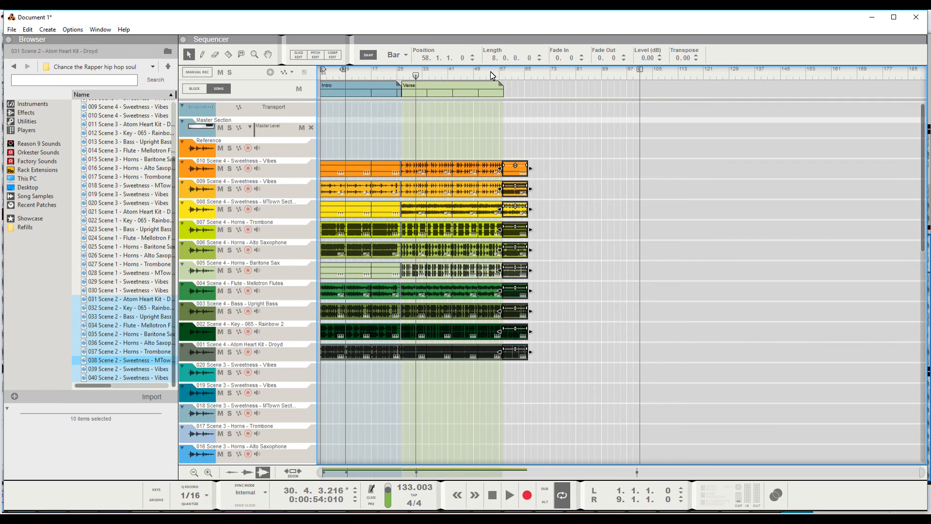
key(space)
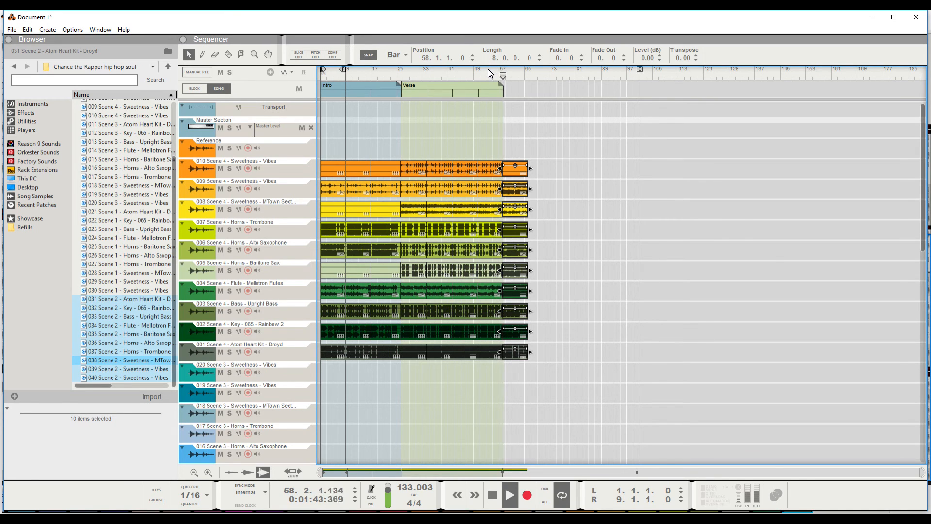
key(space)
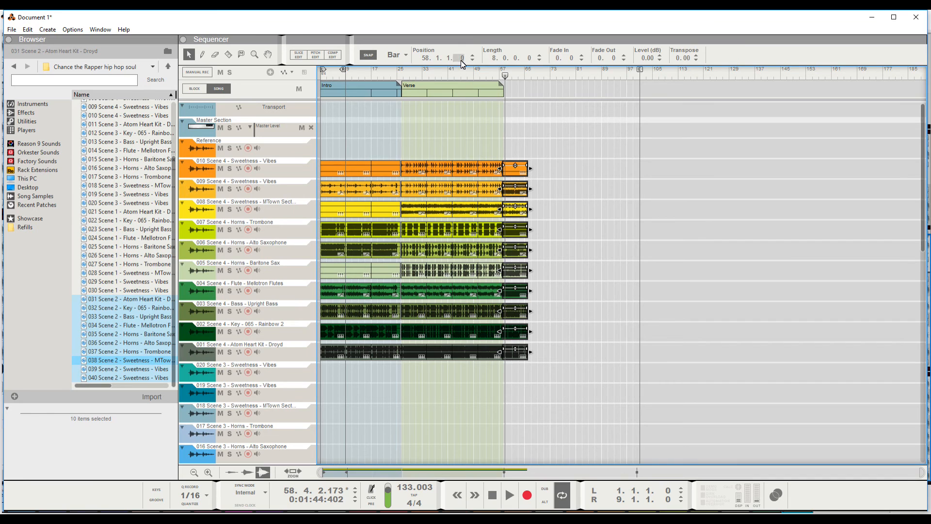
- Set snap to 1/8 and move the Scene 2 clips to 58.2.3.0 so they follow the Verse block
scroll(528, 164, up, 5)
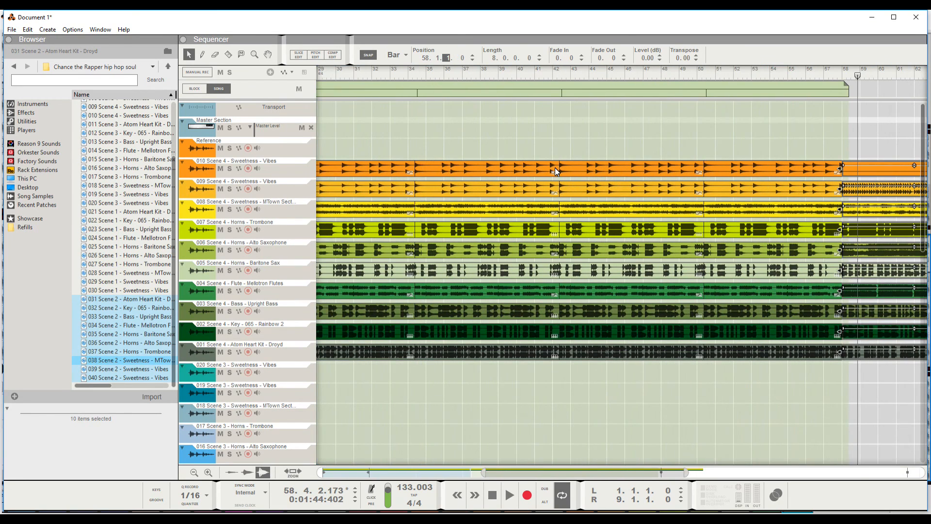
scroll(555, 167, right, 3)
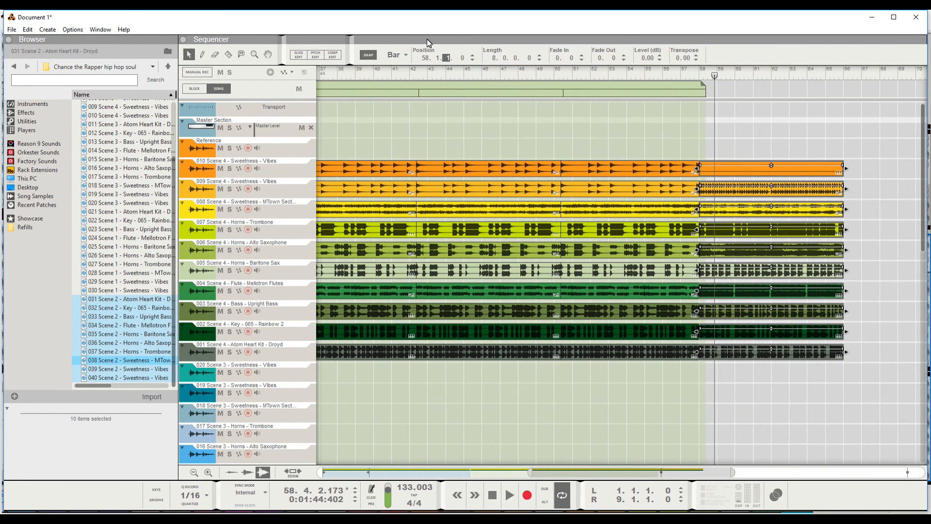
click(396, 55)
click(420, 99)
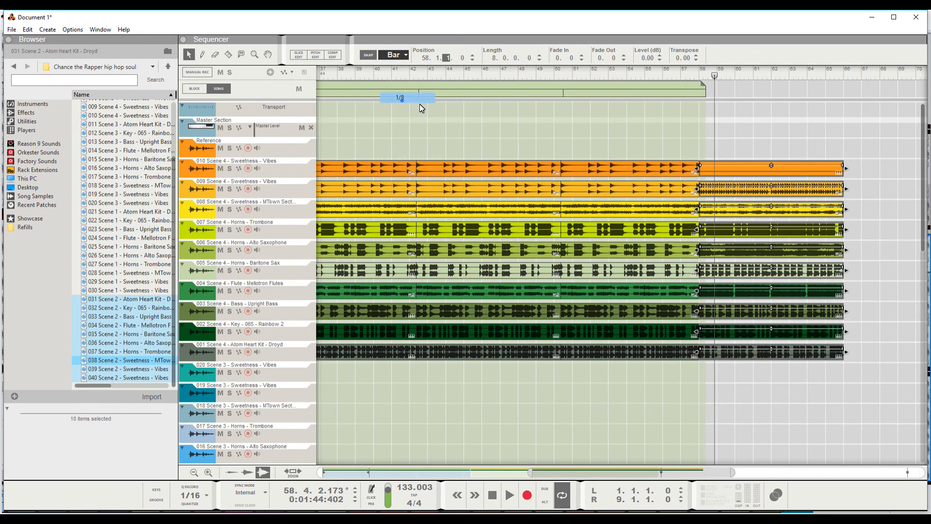
drag(704, 170, 717, 178)
- Play the transition from the Verse block into the repositioned Scene 2 clips
click(660, 68)
key(space)
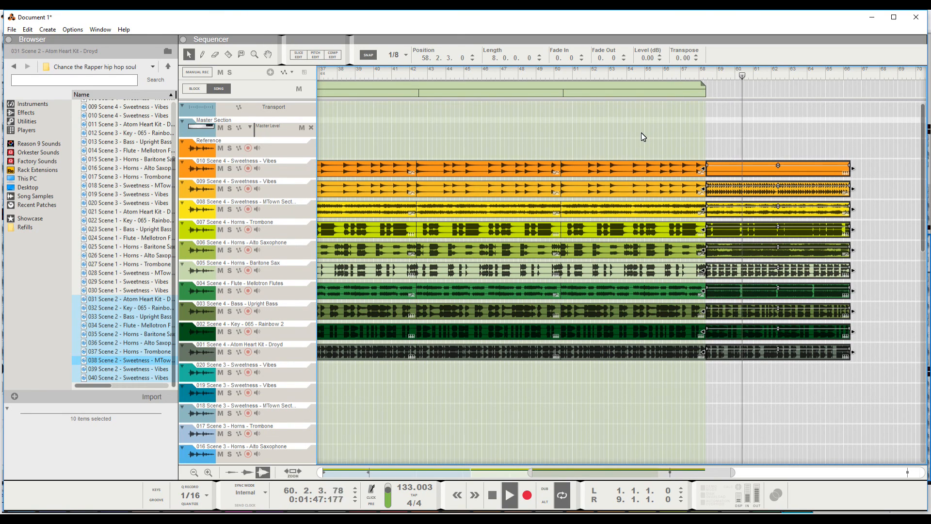
scroll(641, 132, down, 4)
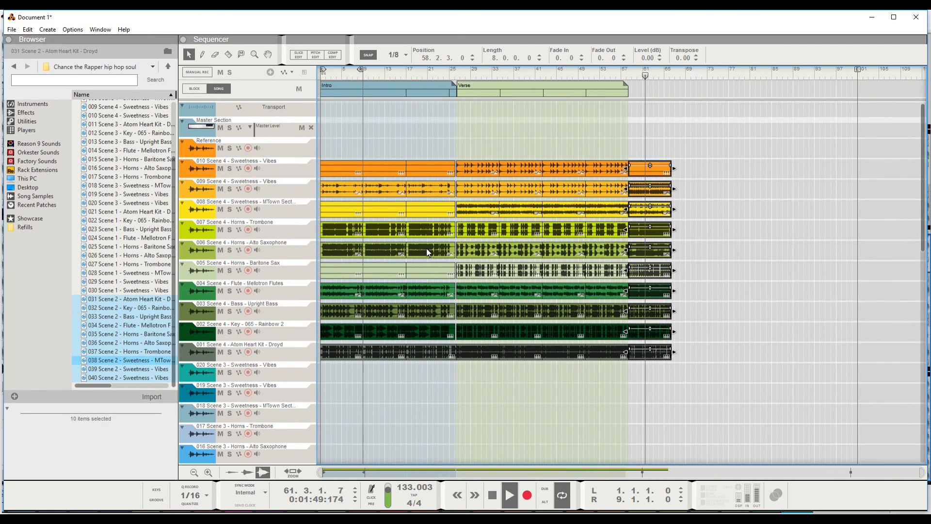
key(space)
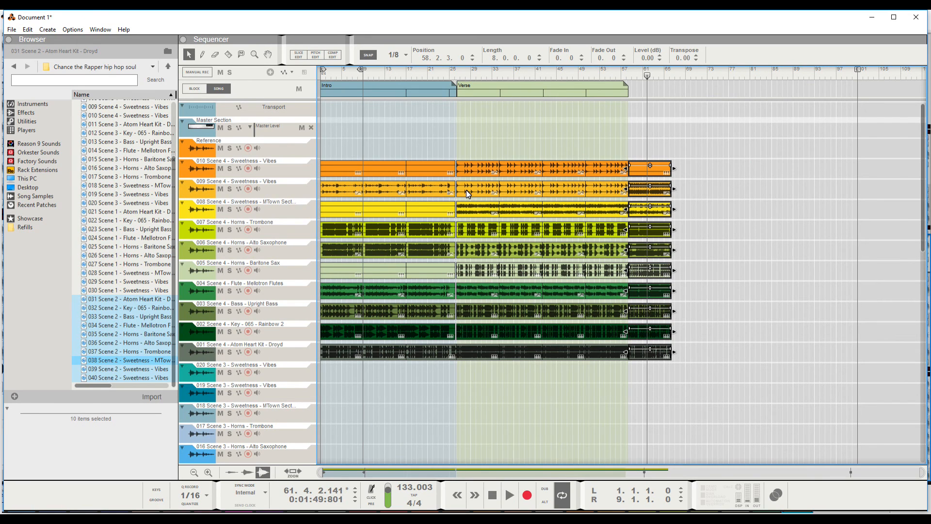
- Delete the emptied tracks from 020 Scene 3 - Sweetness - Vibes through 031 Scene 2 - Atom Heart Kit - Droyd, including their devices
click(290, 380)
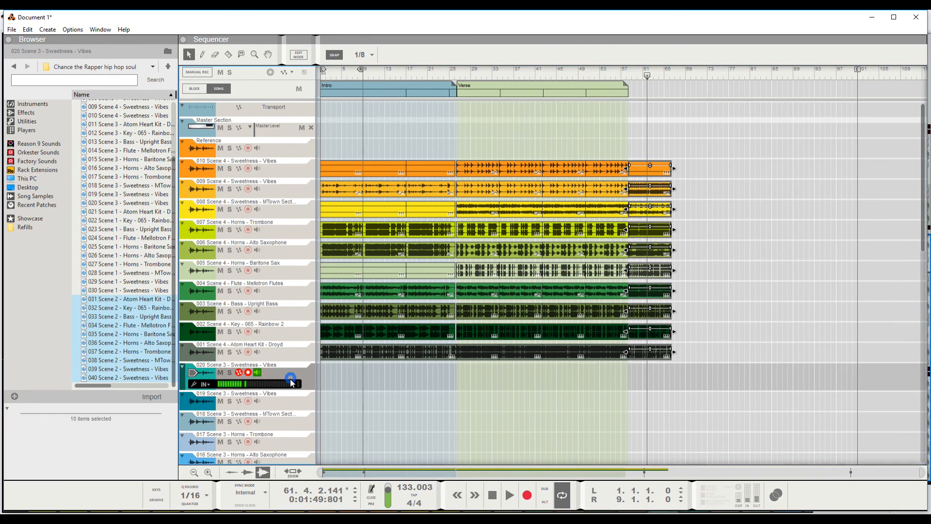
scroll(295, 383, down, 5)
scroll(295, 383, down, 5)
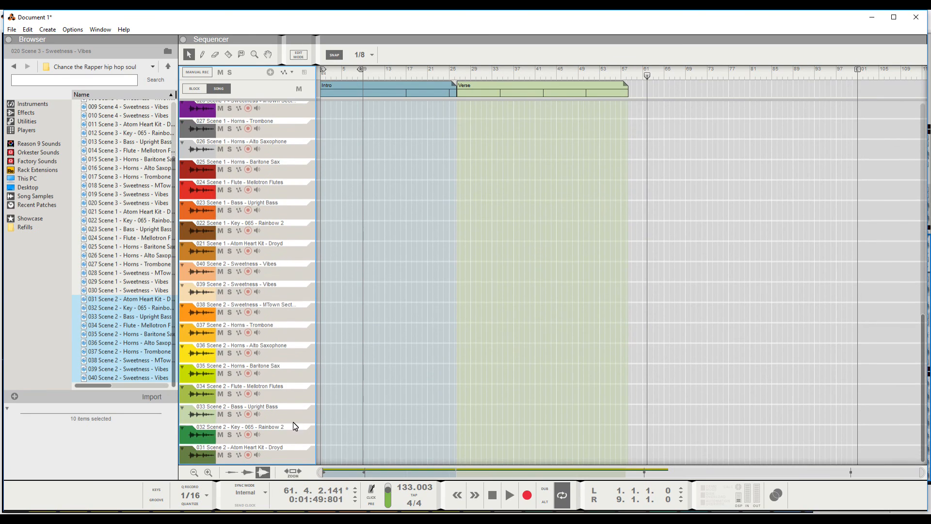
click(296, 457)
key(Delete)
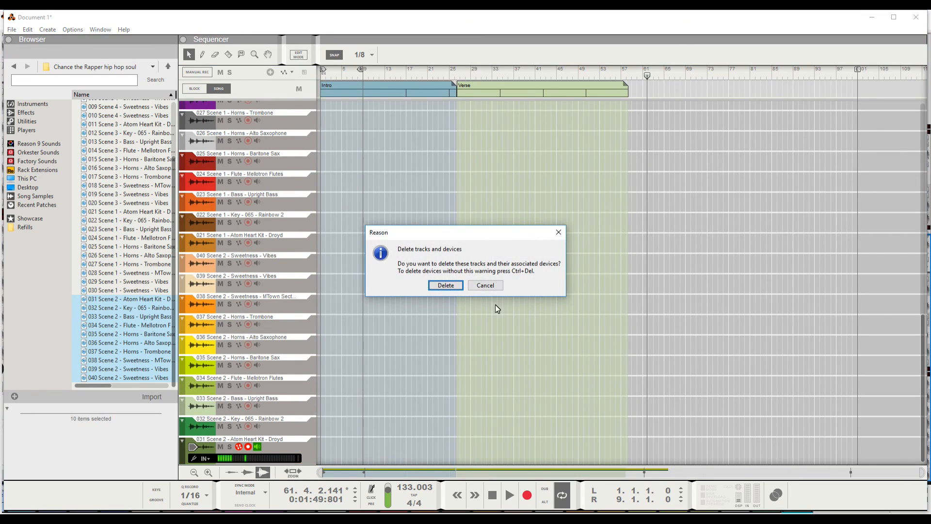
click(458, 289)
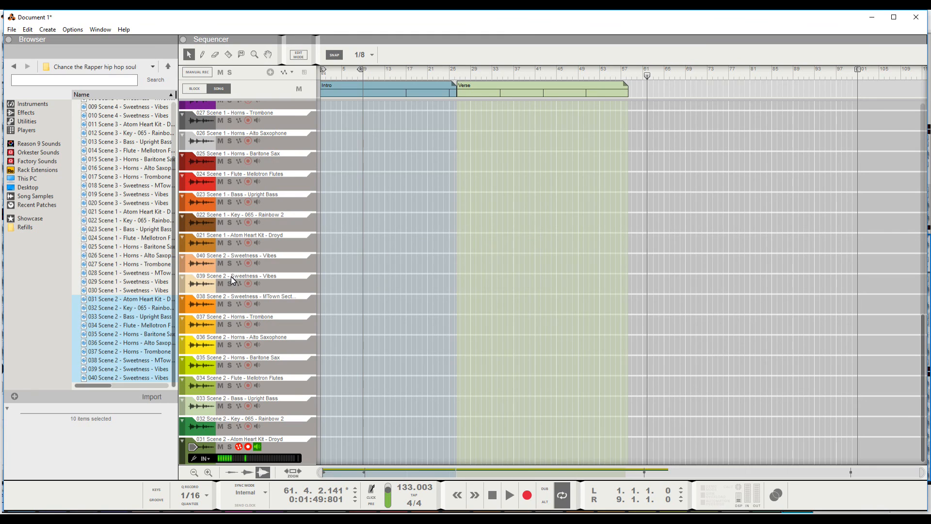